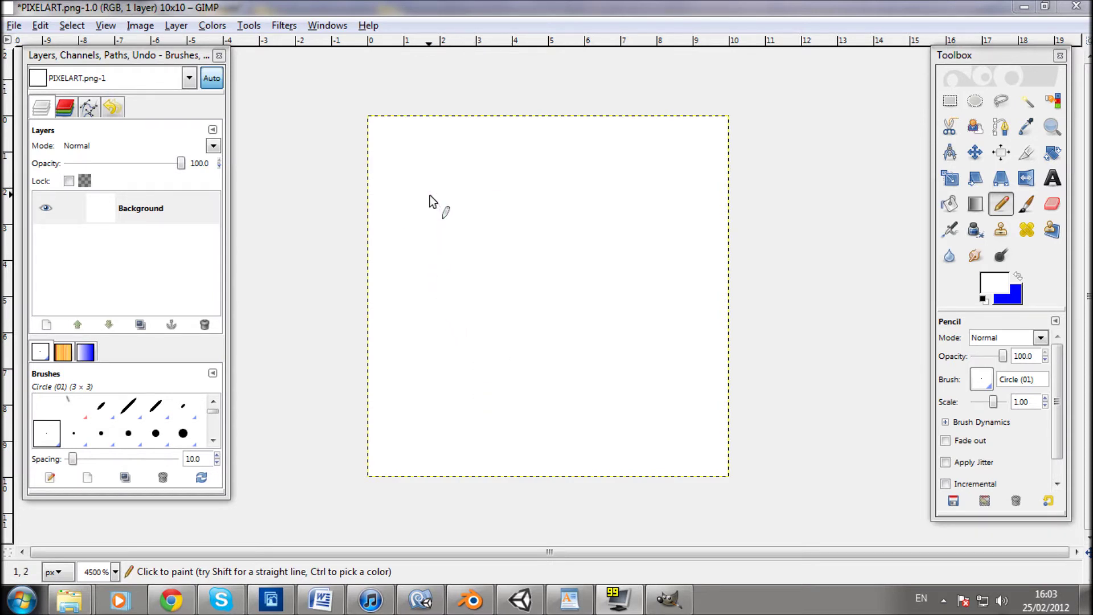
- Pick blue as the foreground colour and pencil the letters P and G across the canvas
{"action": "left_click", "coordinate": [1019, 277]}
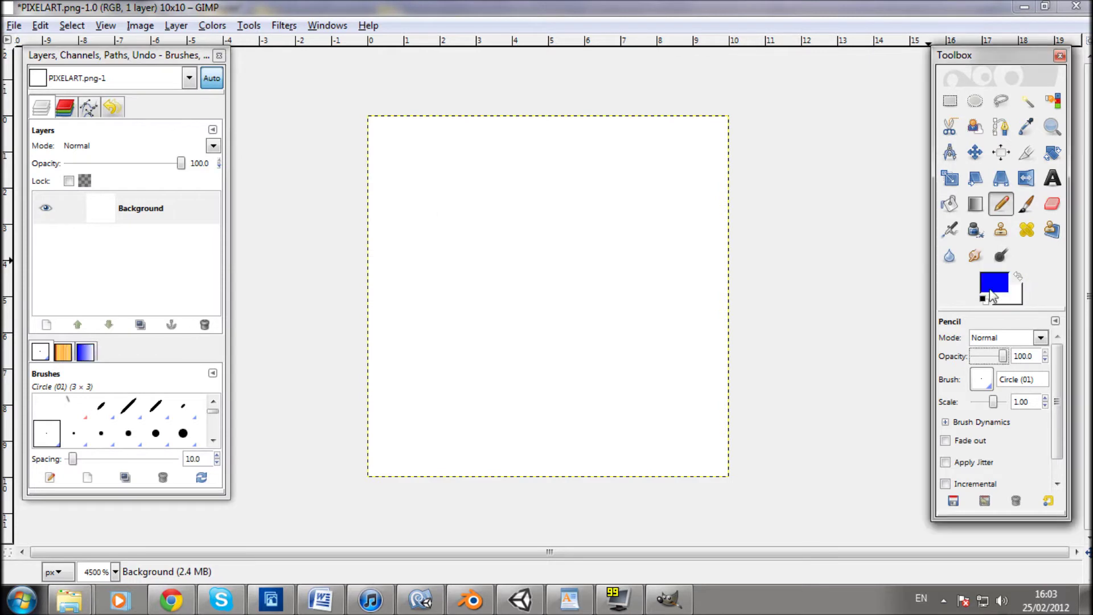
{"action": "mouse_move", "coordinate": [432, 199]}
{"action": "left_mouse_down"}
{"action": "mouse_move", "coordinate": [423, 410]}
{"action": "mouse_move", "coordinate": [510, 201]}
{"action": "mouse_move", "coordinate": [521, 200]}
{"action": "mouse_move", "coordinate": [519, 270]}
{"action": "mouse_move", "coordinate": [448, 283]}
{"action": "left_mouse_up"}
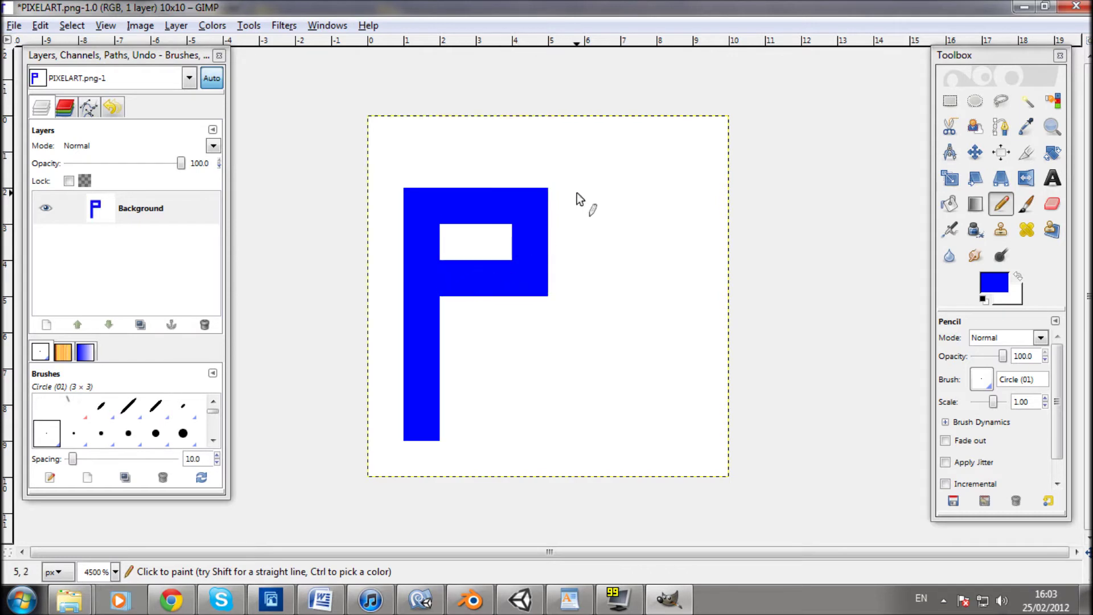
{"action": "mouse_move", "coordinate": [592, 200]}
{"action": "left_mouse_down"}
{"action": "mouse_move", "coordinate": [599, 411]}
{"action": "mouse_move", "coordinate": [688, 422]}
{"action": "mouse_move", "coordinate": [683, 361]}
{"action": "left_mouse_up"}
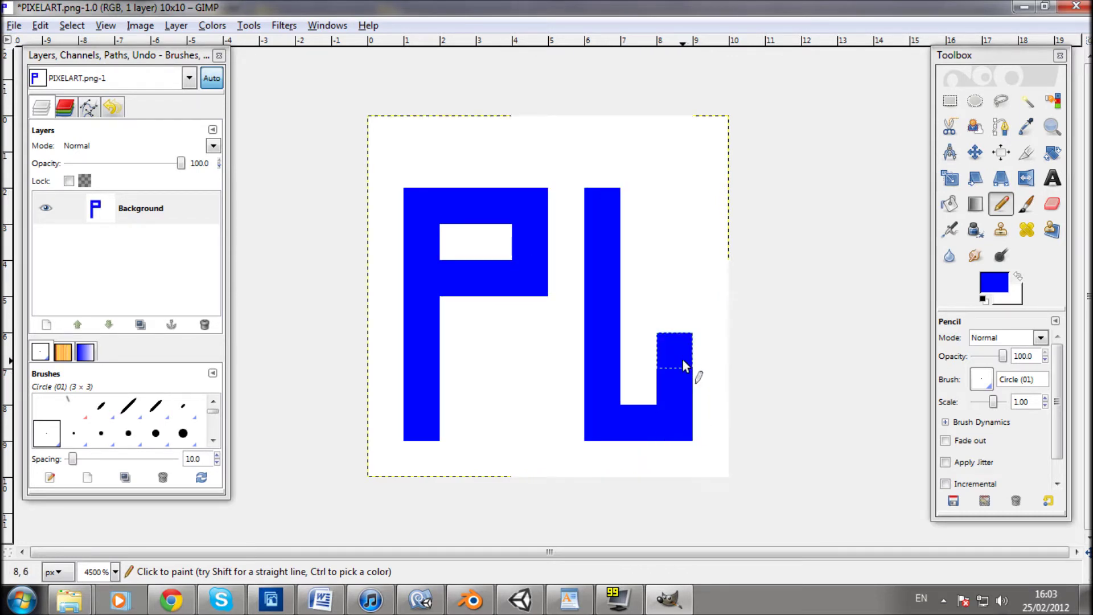
{"action": "left_click", "coordinate": [626, 202]}
{"action": "left_click_drag", "start_coordinate": [626, 203], "coordinate": [685, 207]}
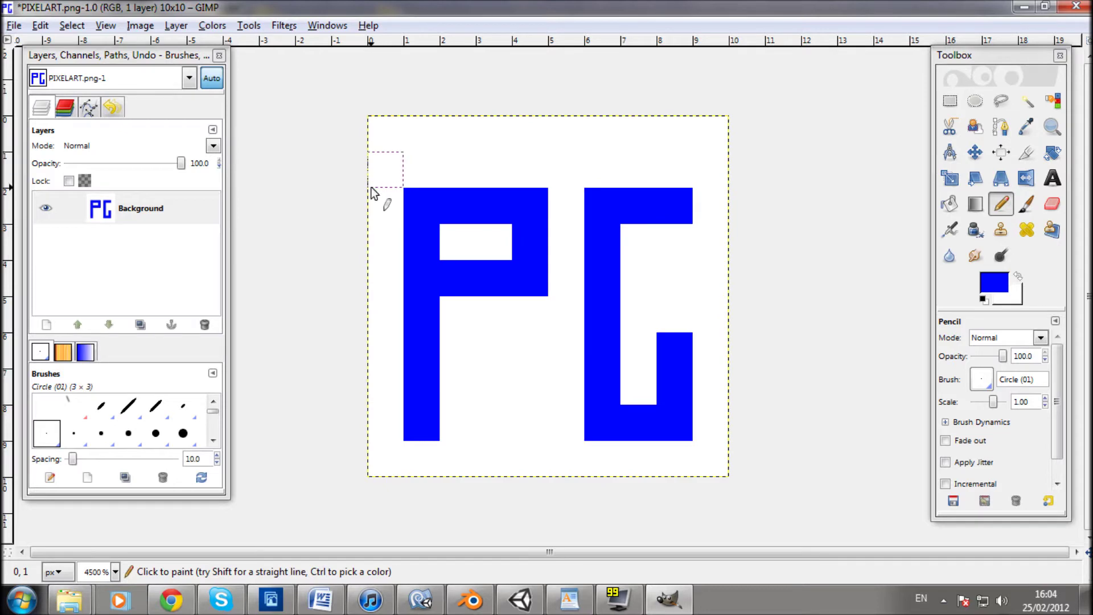
{"action": "left_click", "coordinate": [205, 26]}
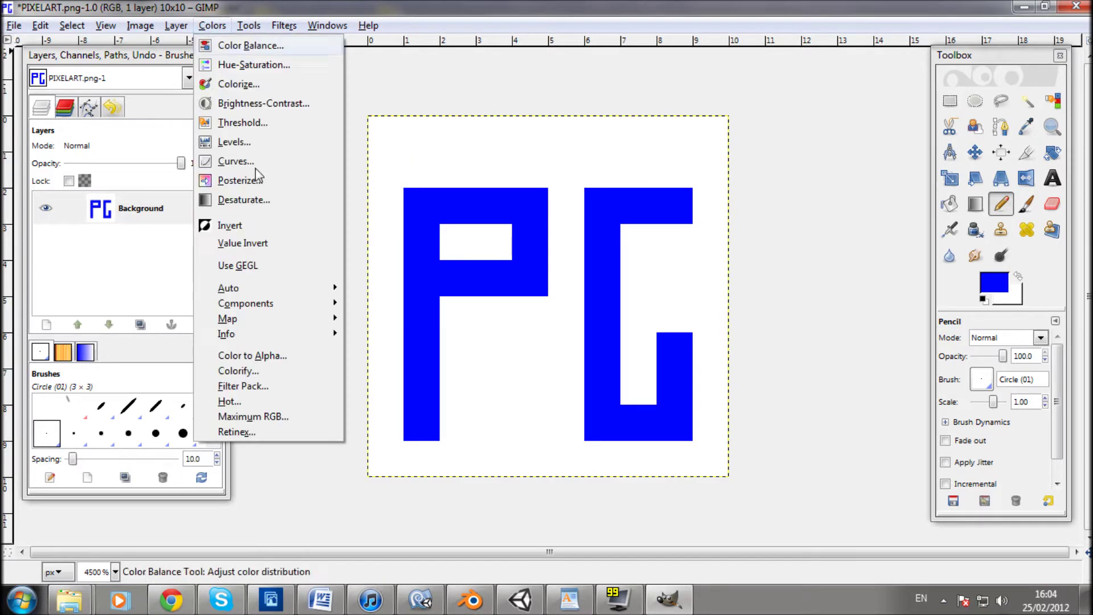
- Apply Color to Alpha with white so only the blue letters remain
{"action": "left_click", "coordinate": [299, 351]}
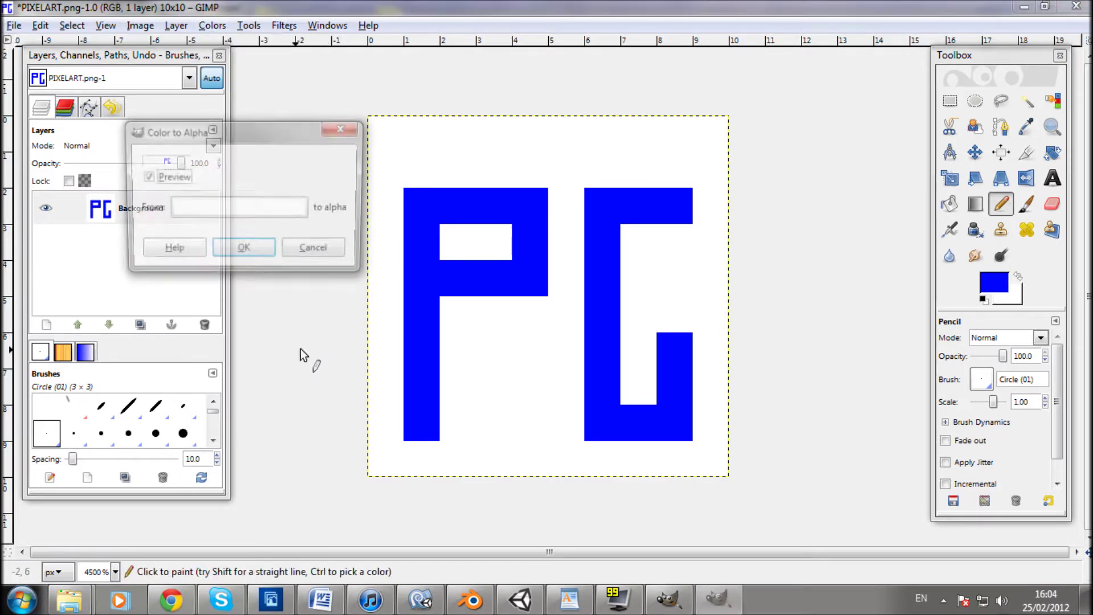
{"action": "left_click", "coordinate": [252, 255]}
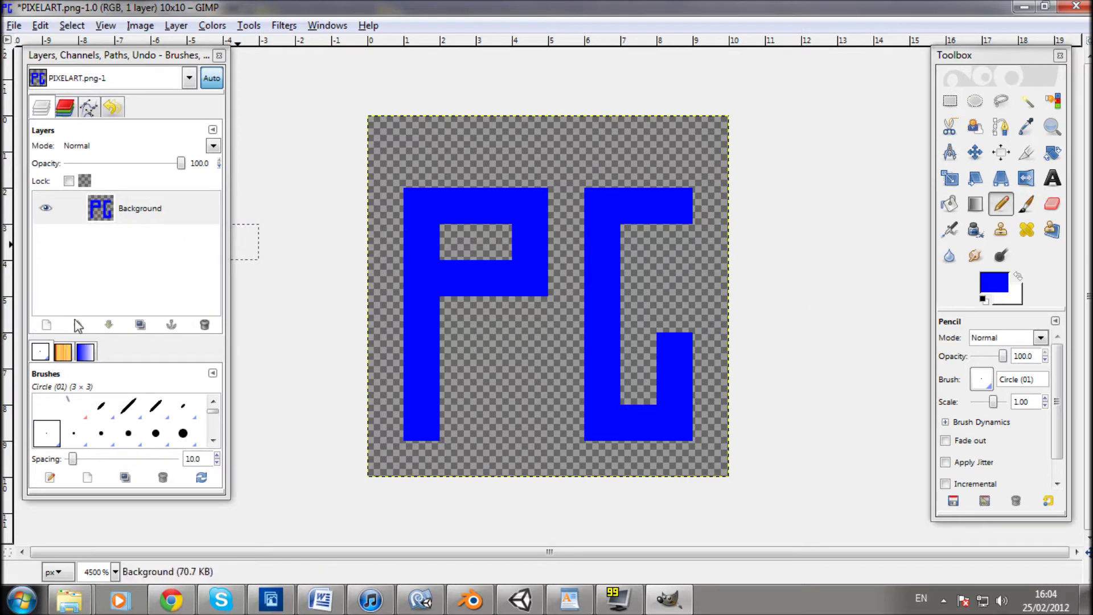
- Add a transparency-filled layer named 'transparent' and move it below the Background layer
{"action": "left_click", "coordinate": [45, 326]}
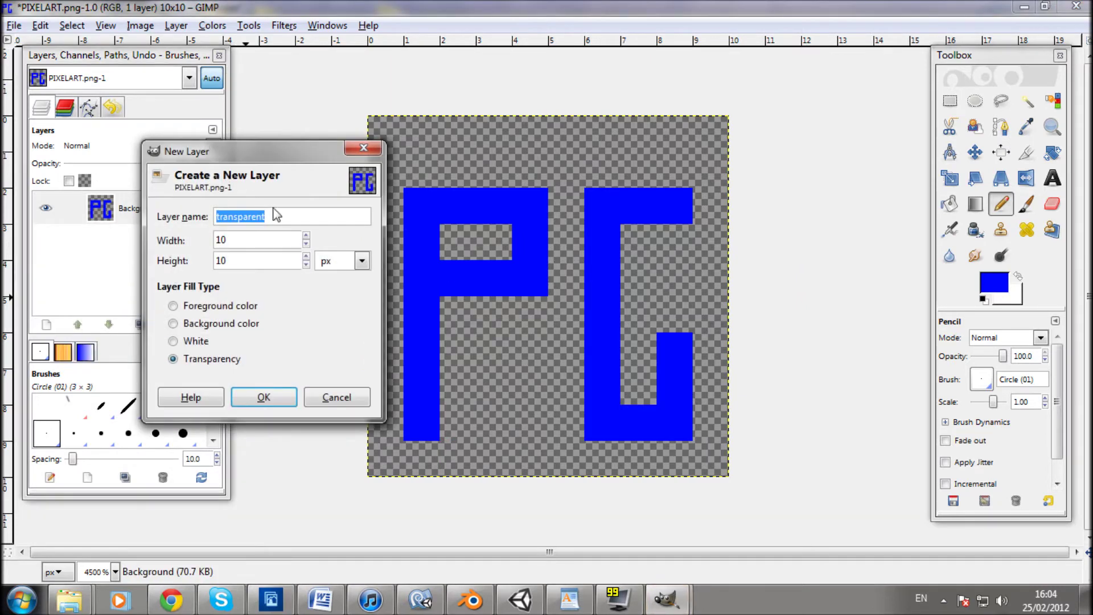
{"action": "key", "text": "End"}
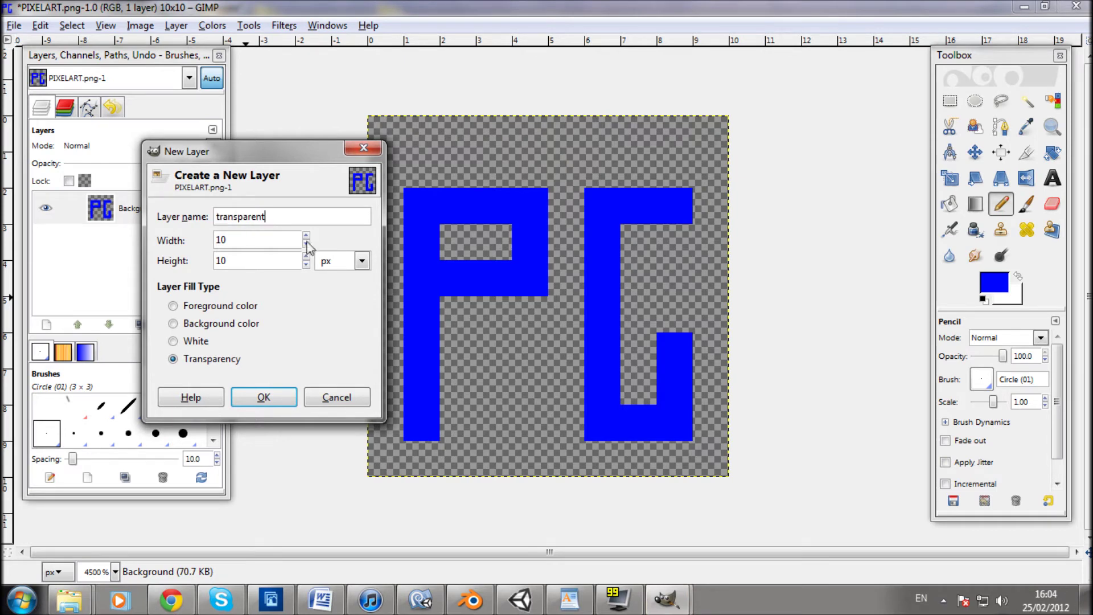
{"action": "left_click", "coordinate": [264, 388]}
{"action": "left_click_drag", "start_coordinate": [134, 208], "coordinate": [151, 259]}
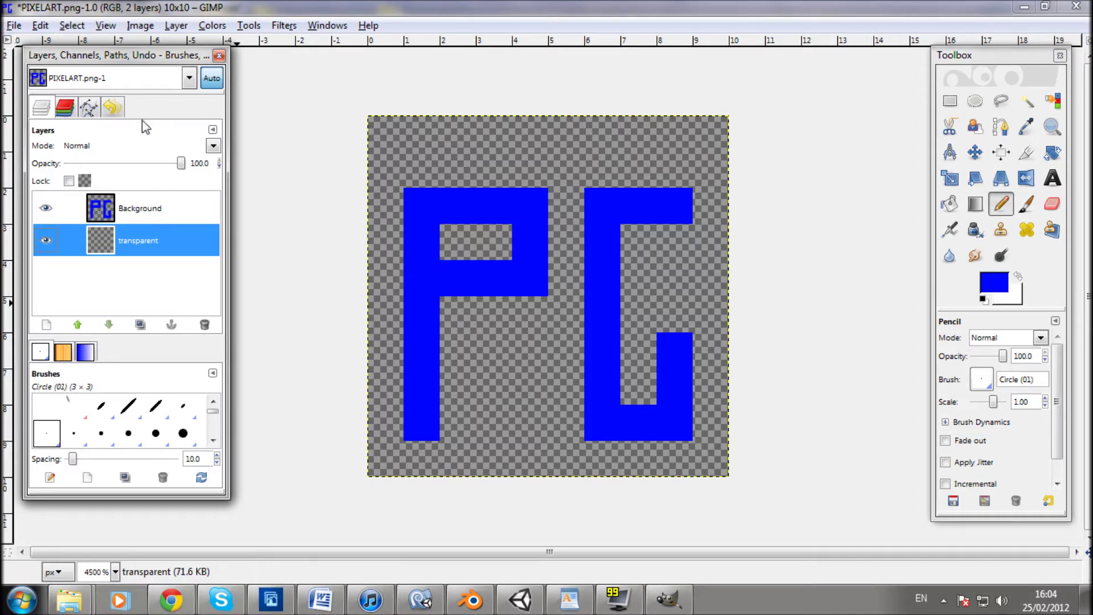
{"action": "left_click", "coordinate": [140, 25]}
{"action": "left_click", "coordinate": [340, 435]}
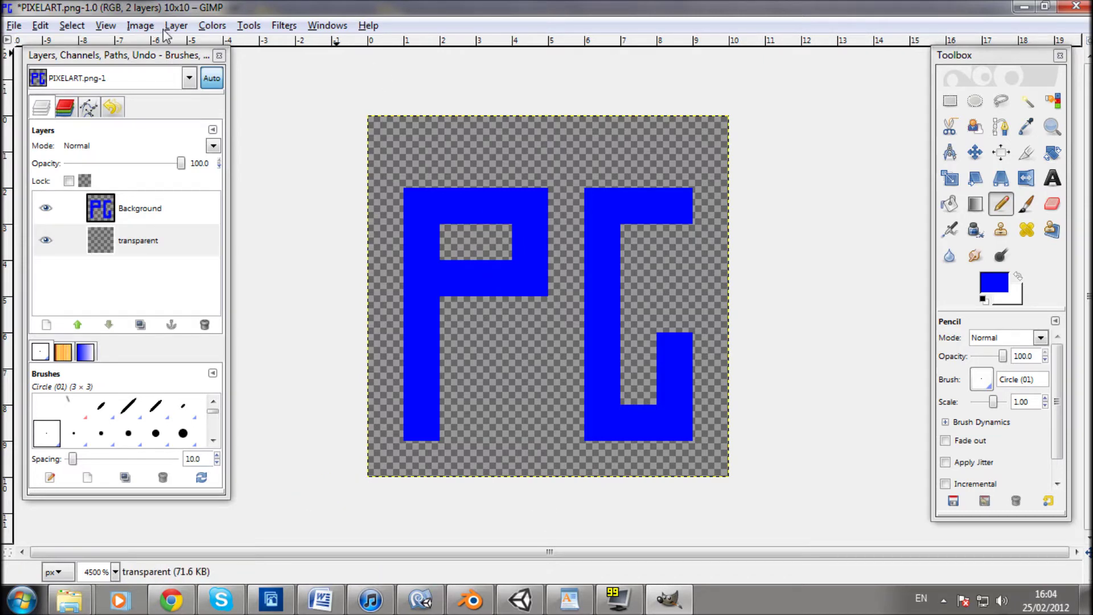
- Scale the image by 5000 percent to 500×500 pixels with interpolation None
{"action": "left_click", "coordinate": [141, 26]}
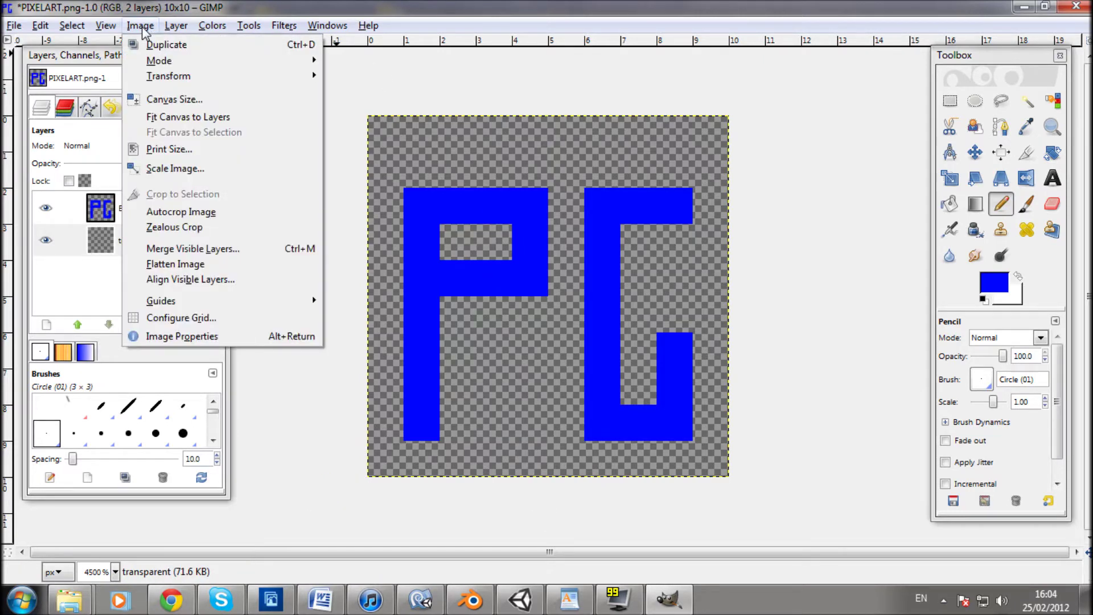
{"action": "left_click", "coordinate": [203, 166]}
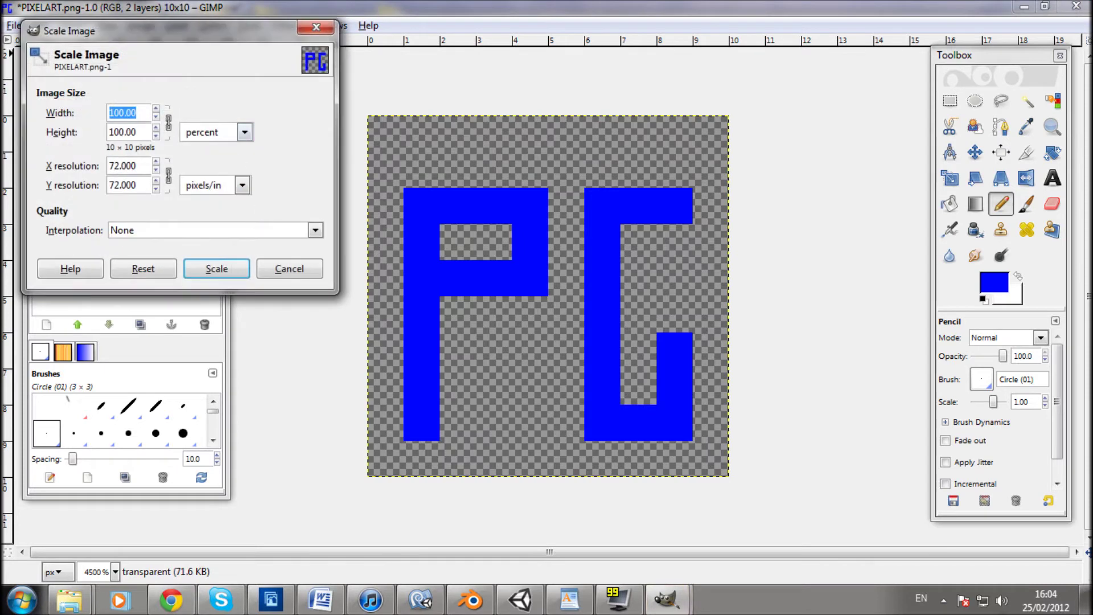
{"action": "type", "text": "500"}
{"action": "key", "text": "Tab"}
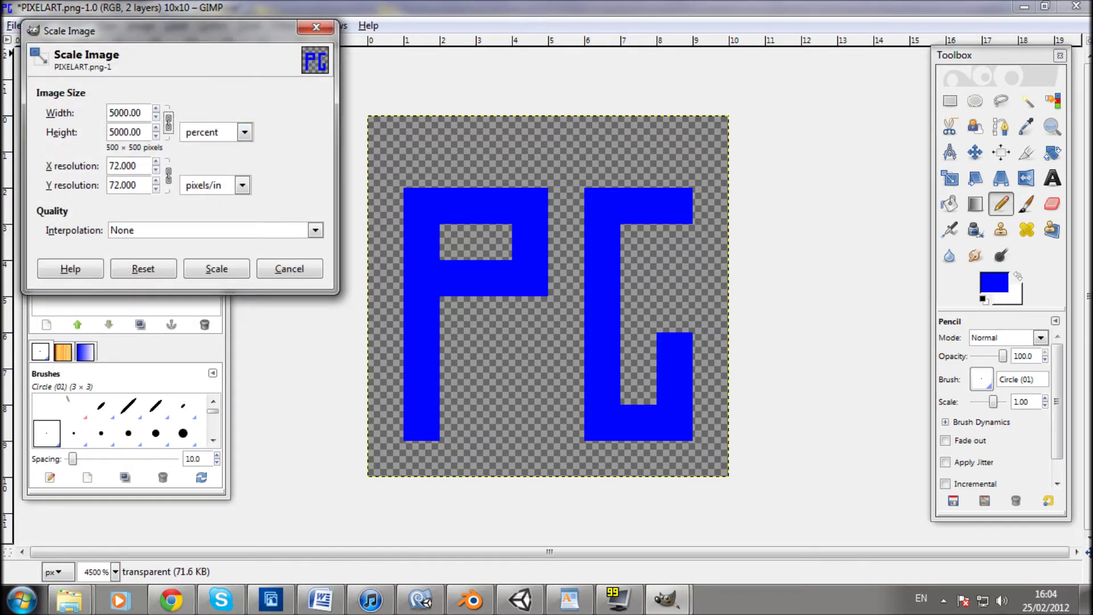
{"action": "left_click", "coordinate": [246, 136]}
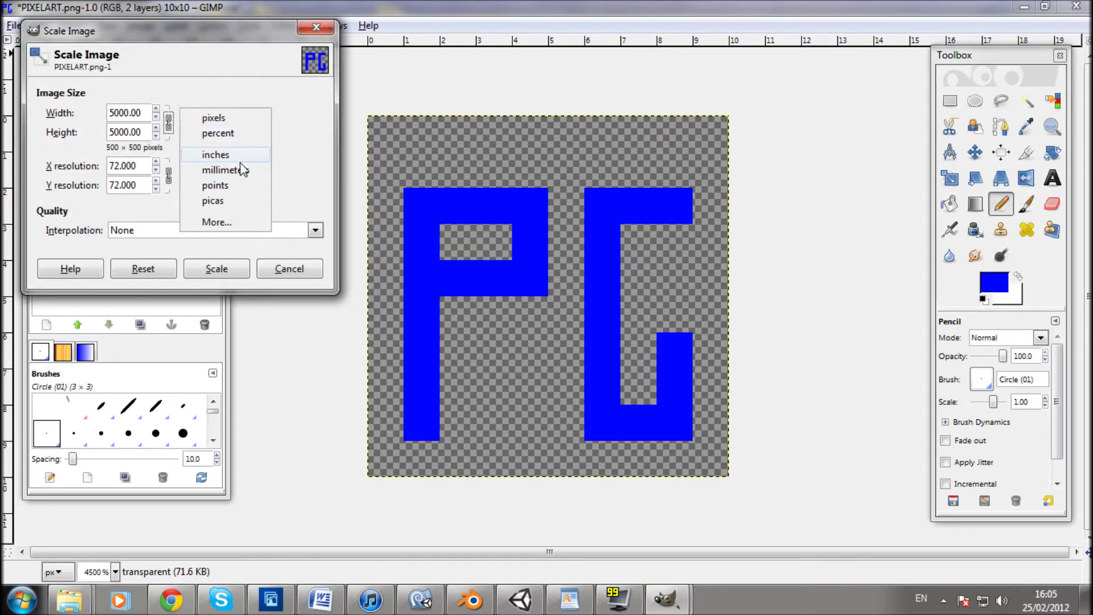
{"action": "left_click", "coordinate": [235, 134]}
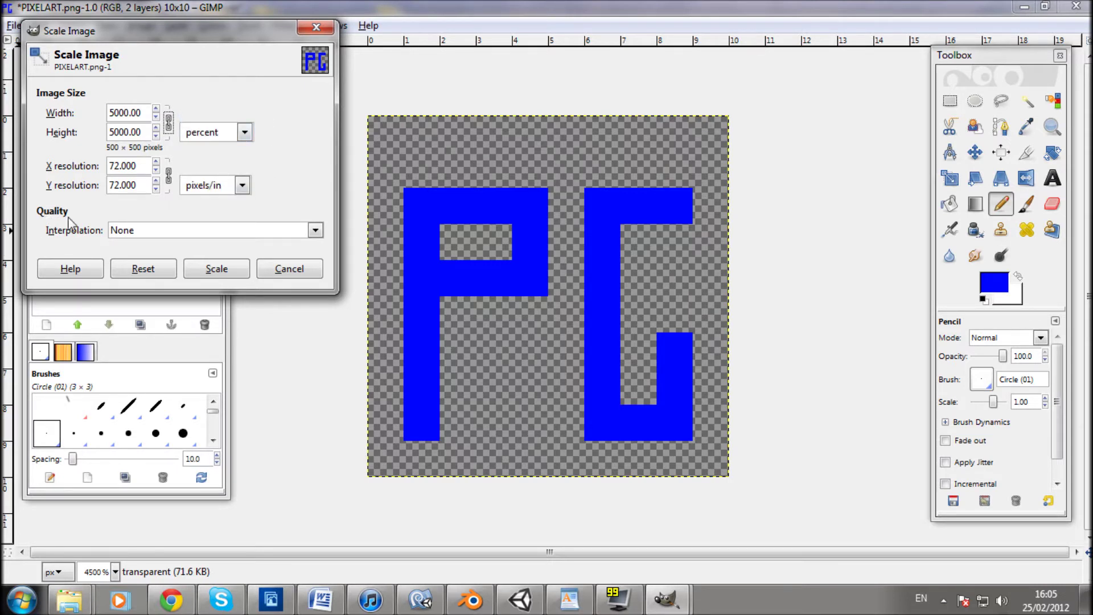
{"action": "left_click", "coordinate": [315, 230]}
{"action": "left_click", "coordinate": [173, 248]}
{"action": "left_click", "coordinate": [211, 270]}
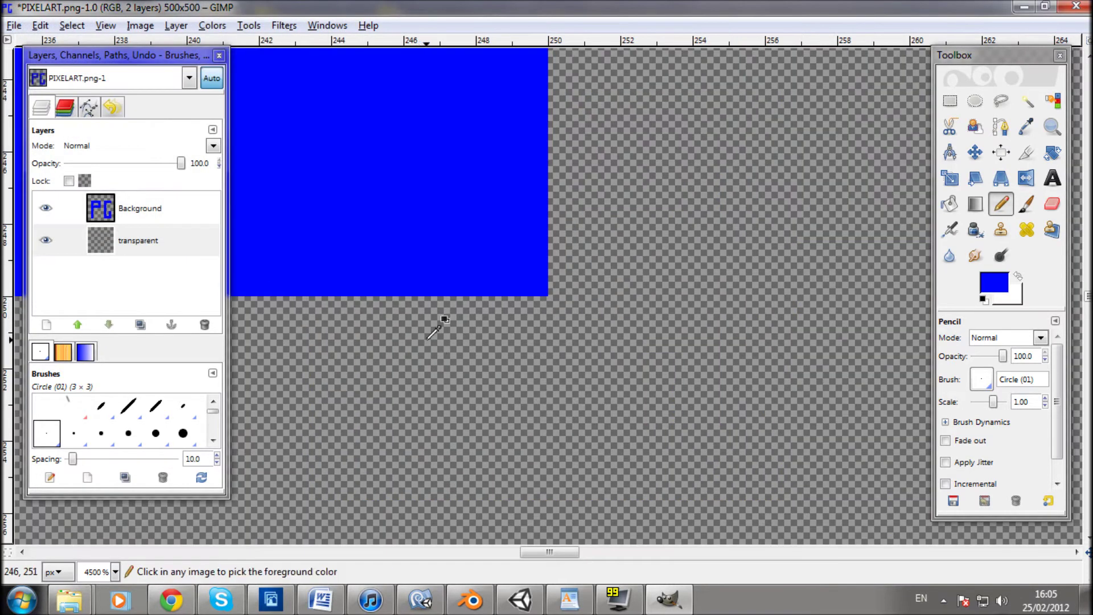
{"action": "scroll", "coordinate": [439, 320], "scroll_direction": "down", "scroll_amount": 10, "text": "ctrl"}
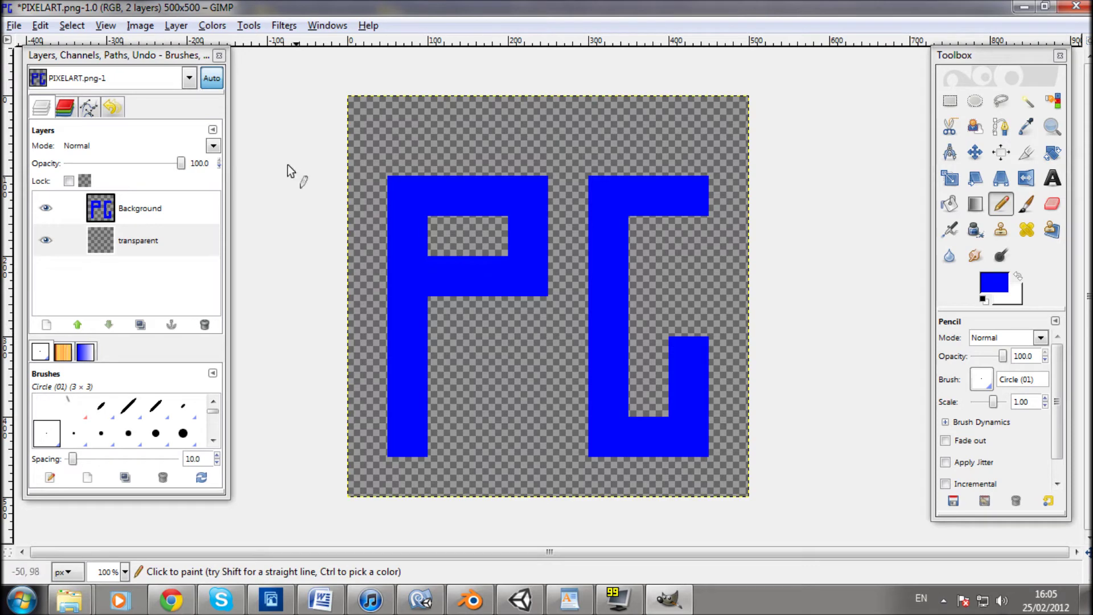
{"action": "left_click", "coordinate": [14, 26]}
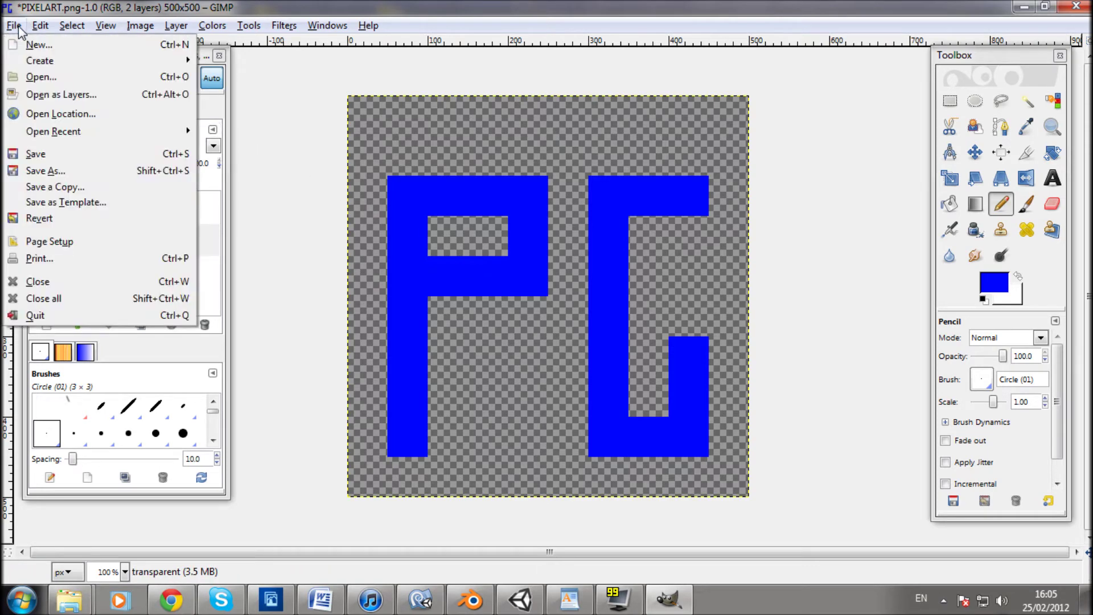
- Cancel the PNG export and point Save As to the orthello project's Assets folder
{"action": "left_click", "coordinate": [83, 152]}
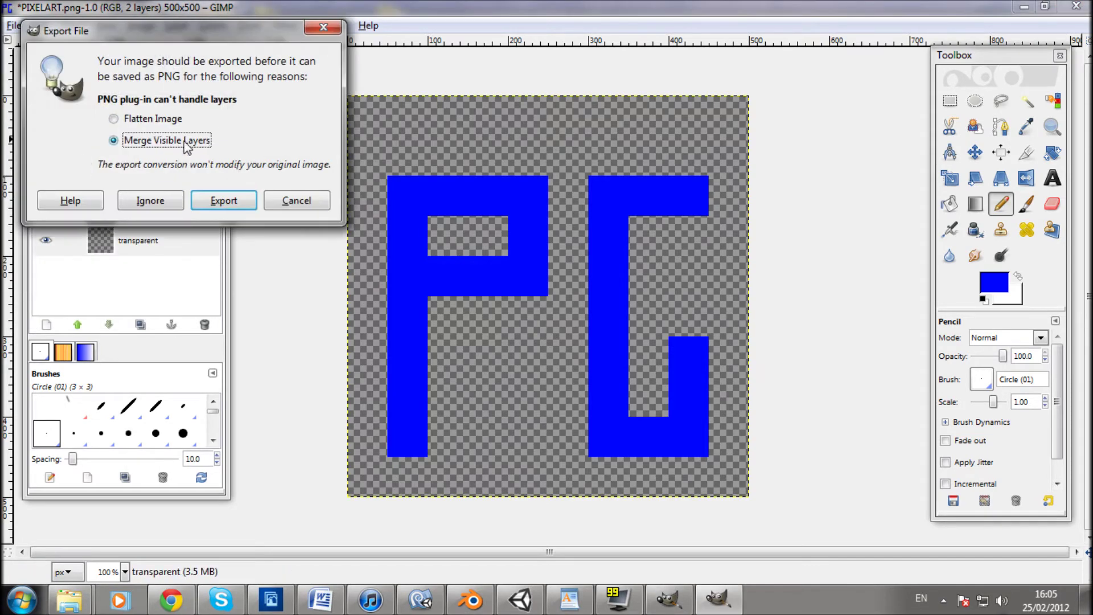
{"action": "left_click", "coordinate": [296, 200]}
{"action": "left_click", "coordinate": [14, 26]}
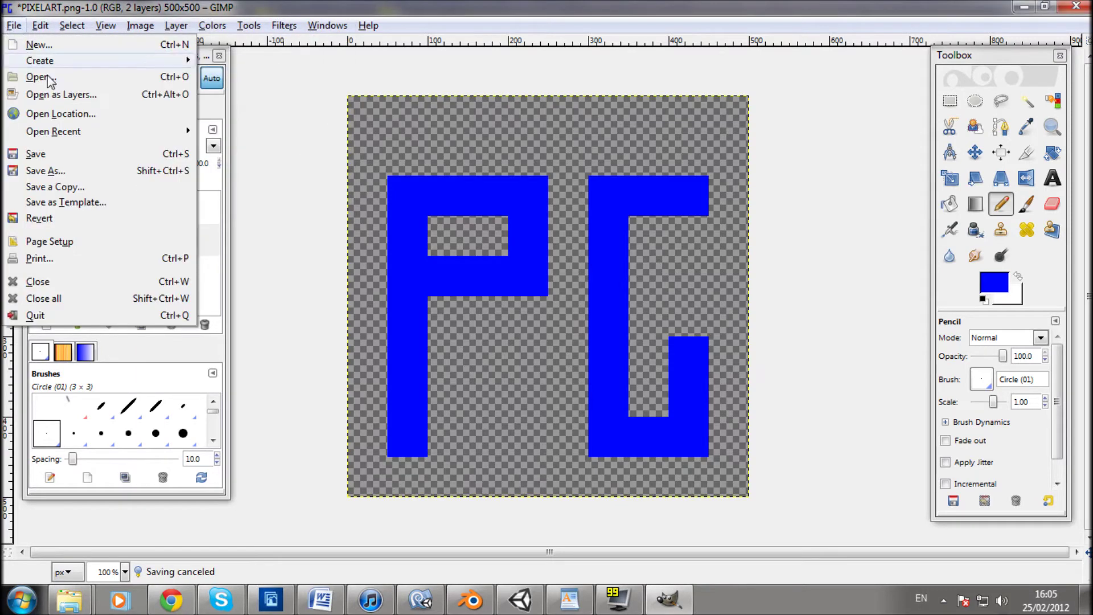
{"action": "left_click", "coordinate": [77, 176]}
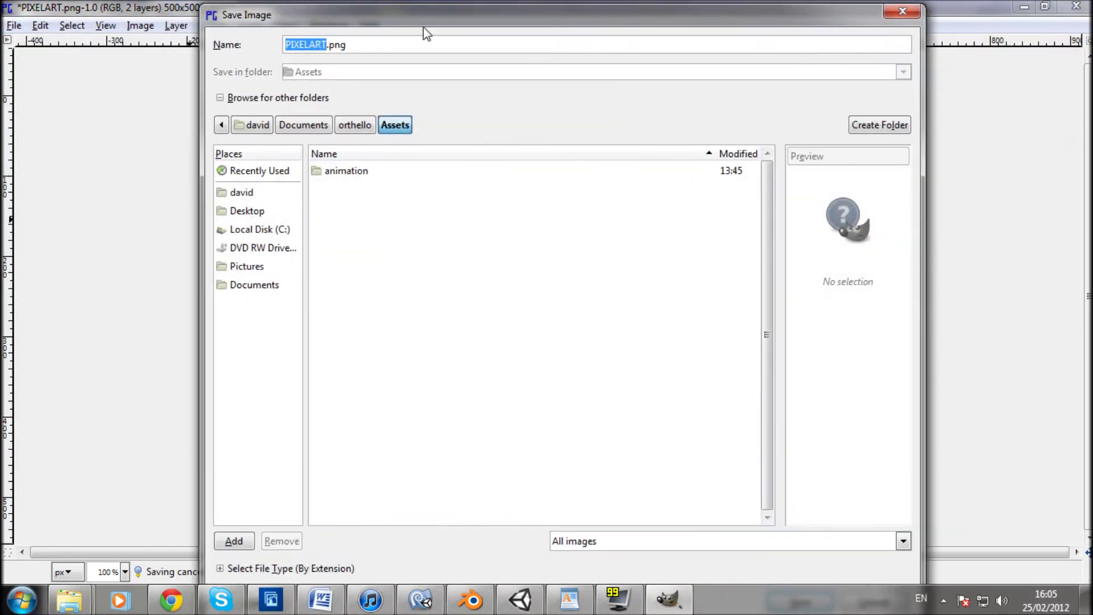
{"action": "mouse_move", "coordinate": [422, 26]}
{"action": "left_mouse_down"}
{"action": "mouse_move", "coordinate": [419, 7]}
{"action": "mouse_move", "coordinate": [419, 23]}
{"action": "left_mouse_up"}
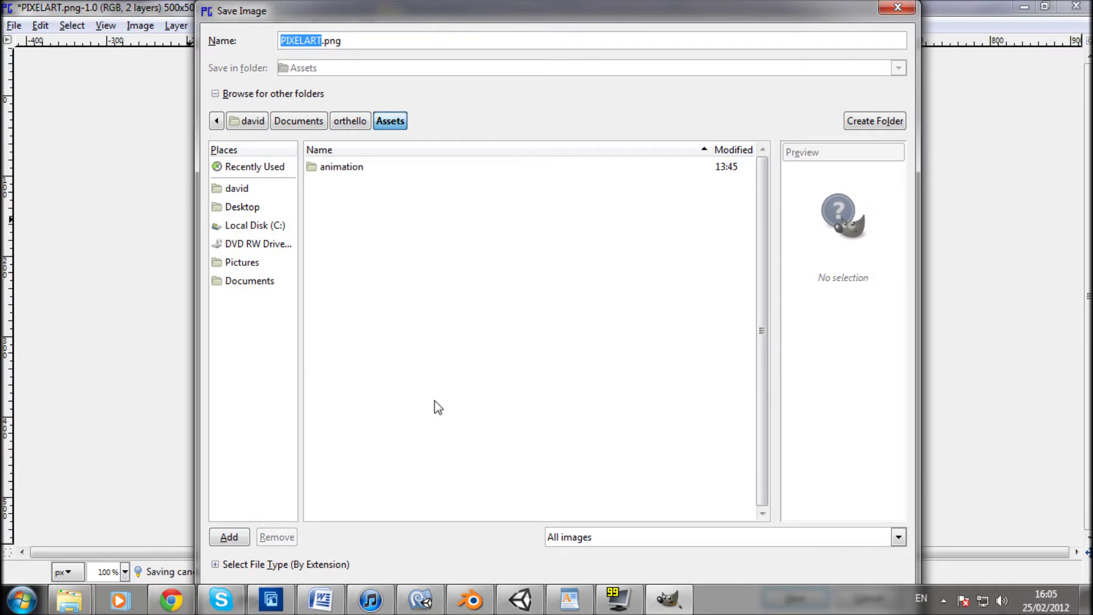
{"action": "left_click", "coordinate": [362, 167]}
{"action": "left_click", "coordinate": [340, 121]}
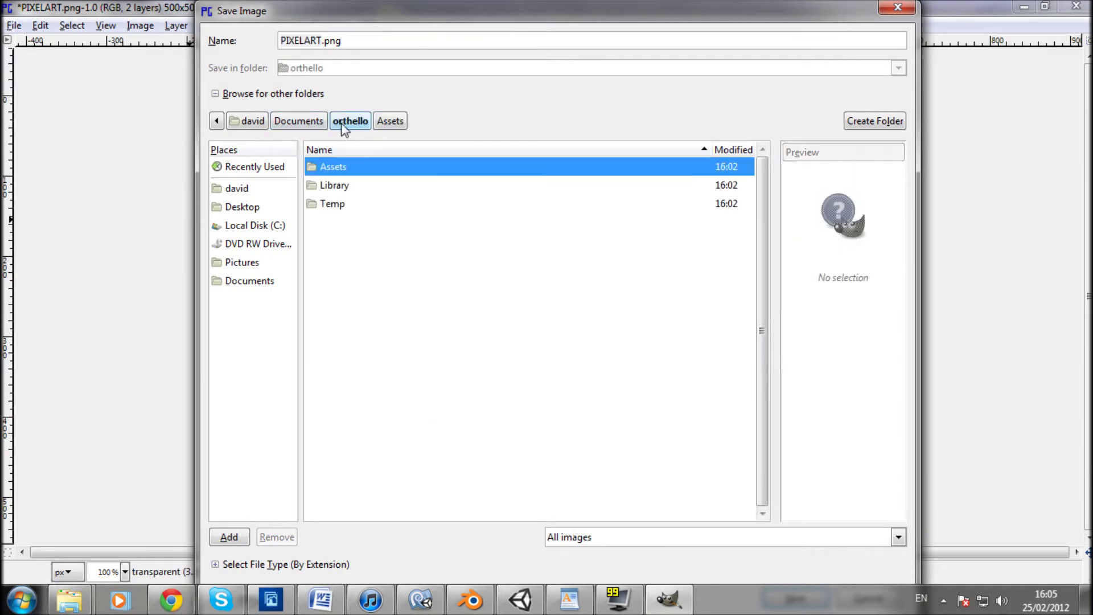
{"action": "double_click", "coordinate": [337, 169]}
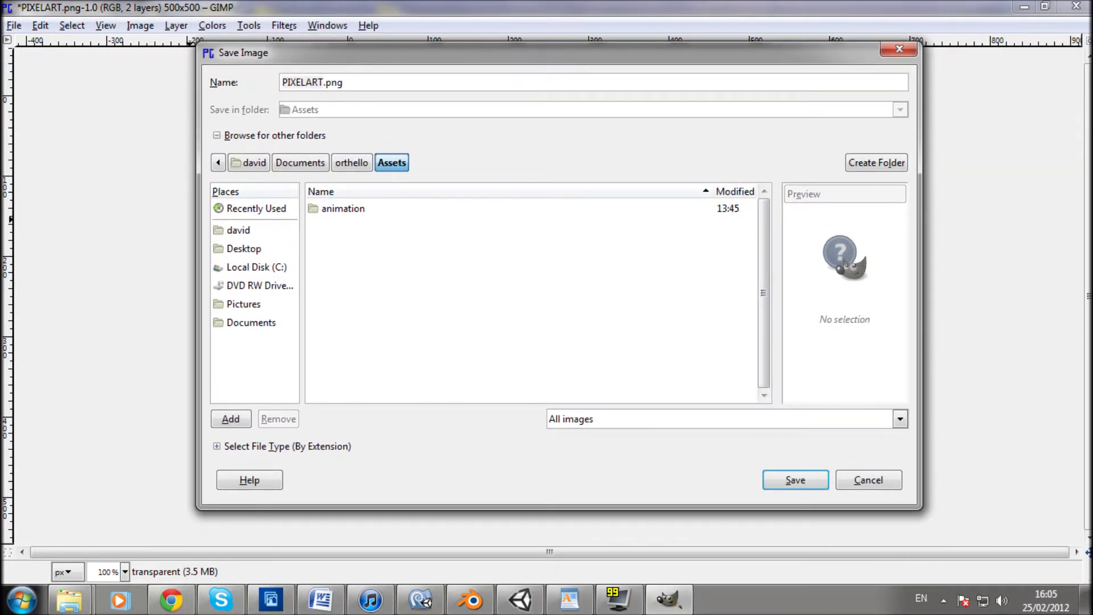
{"action": "triple_click", "coordinate": [343, 81]}
- Name the file 'pixel' and choose PNG image as the file type
{"action": "type", "text": "pixel"}
{"action": "left_click", "coordinate": [217, 446]}
{"action": "left_click_drag", "start_coordinate": [900, 451], "coordinate": [907, 515]}
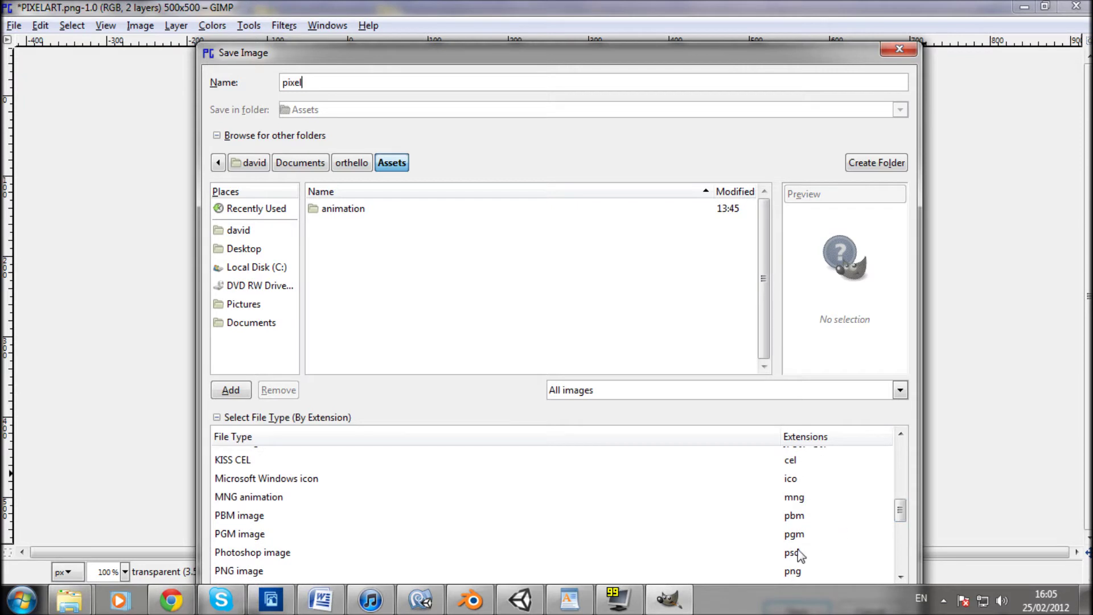
{"action": "left_click", "coordinate": [774, 569]}
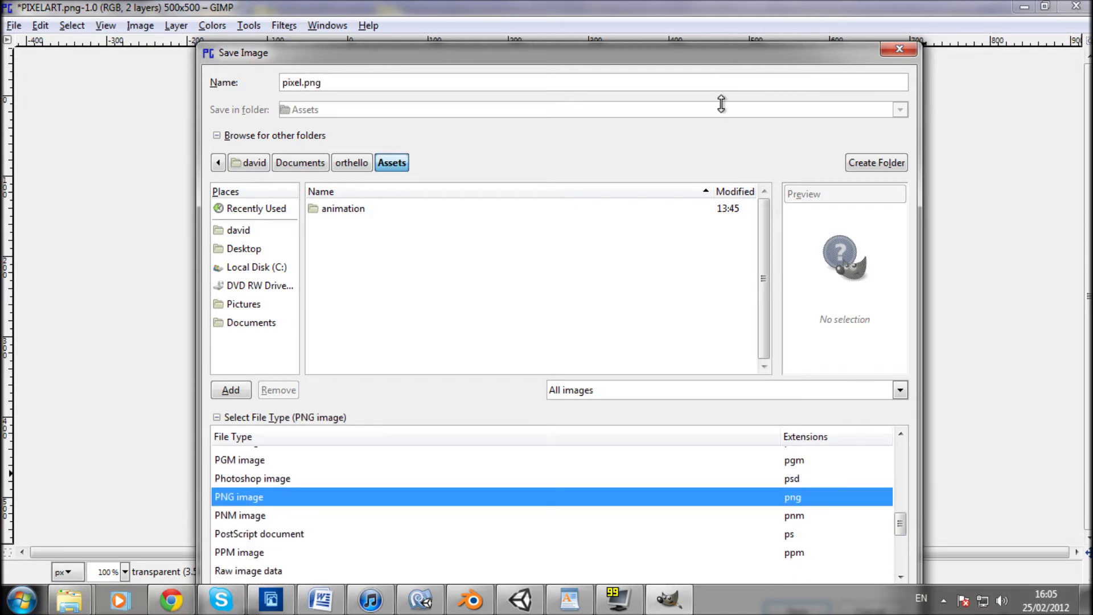
- Save pixel.png into Assets with visible layers merged, accepting the PNG options
{"action": "left_click_drag", "start_coordinate": [718, 54], "coordinate": [718, 12]}
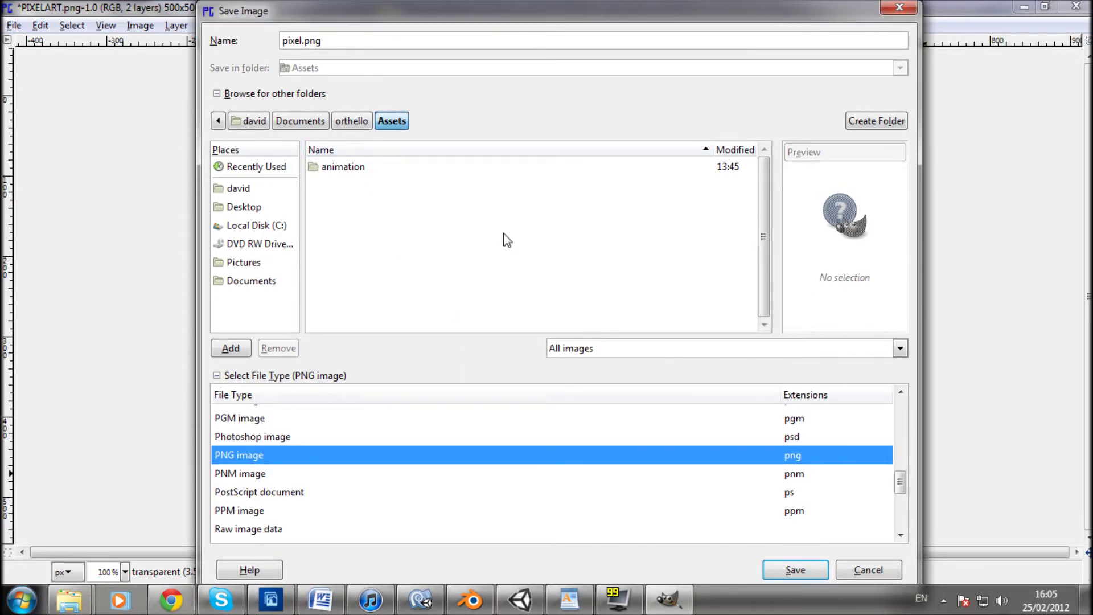
{"action": "left_click", "coordinate": [806, 573]}
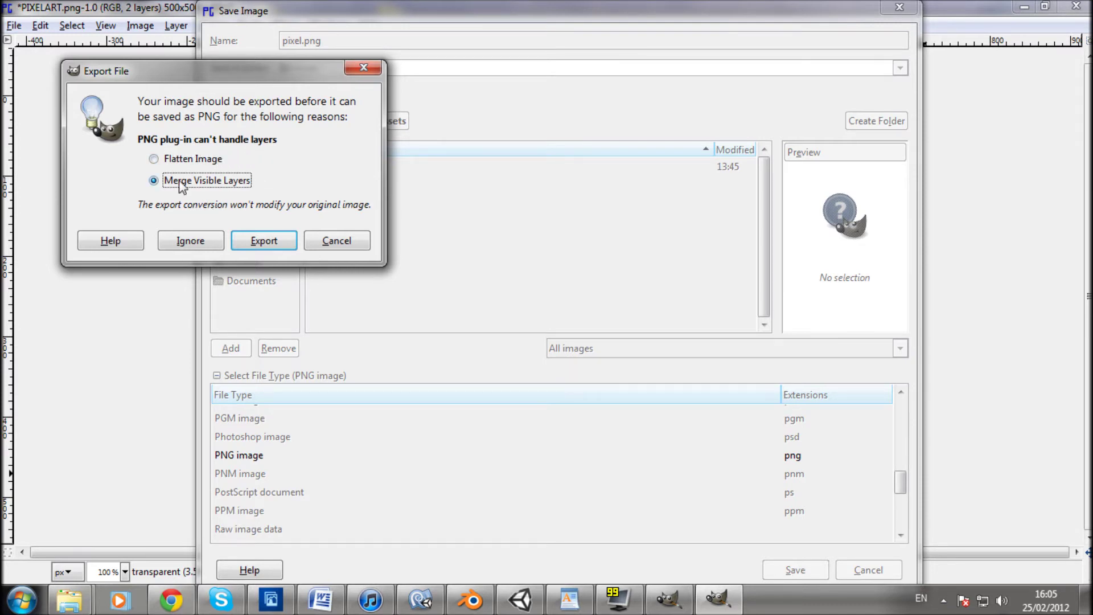
{"action": "left_click", "coordinate": [264, 241]}
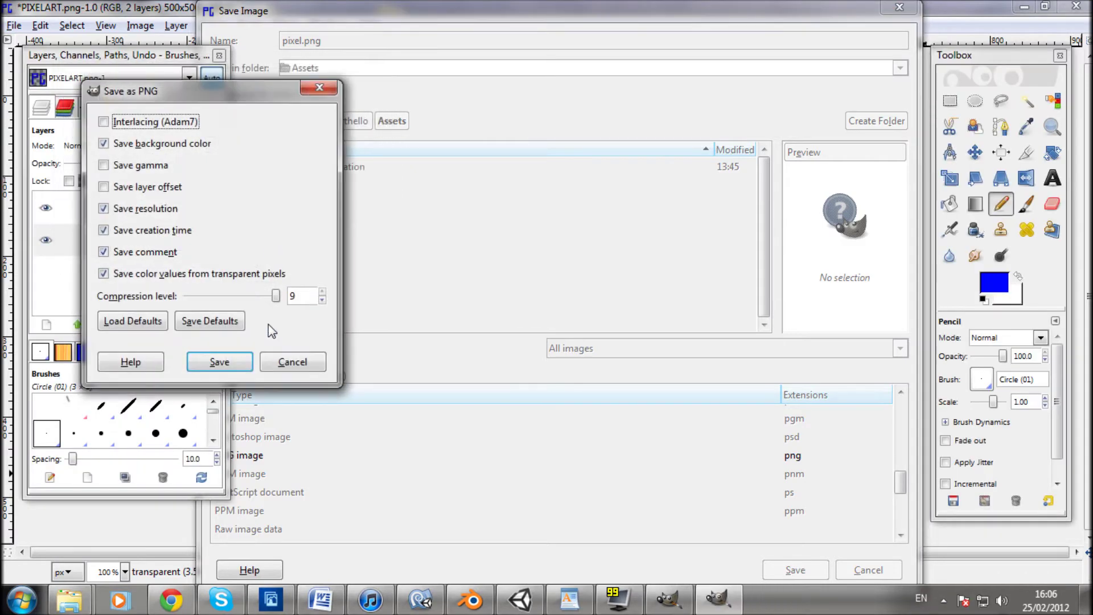
{"action": "left_click", "coordinate": [205, 363]}
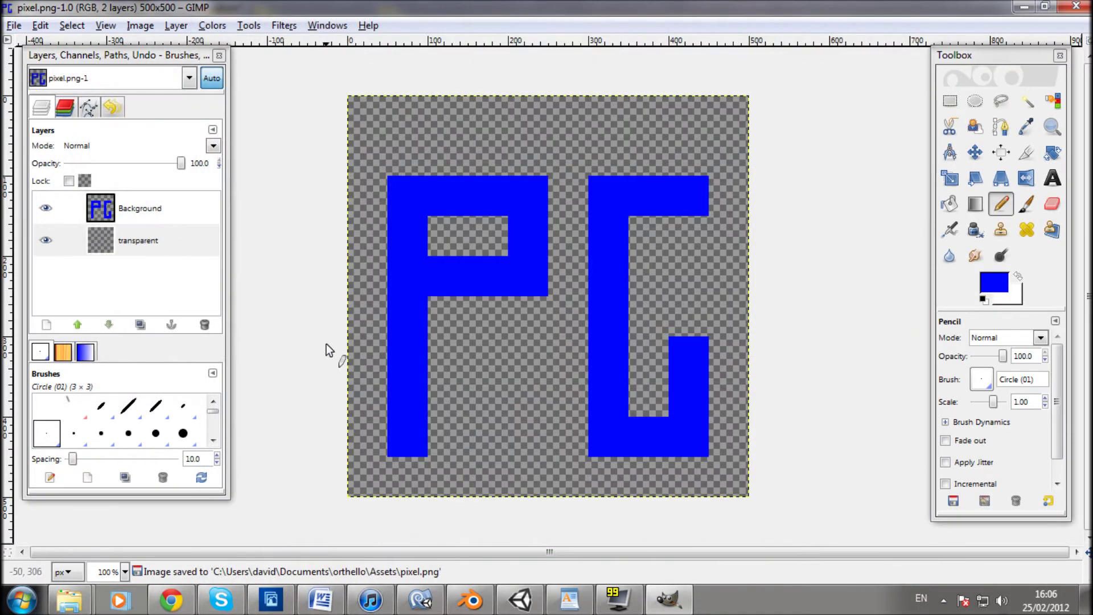
{"action": "left_click", "coordinate": [520, 598]}
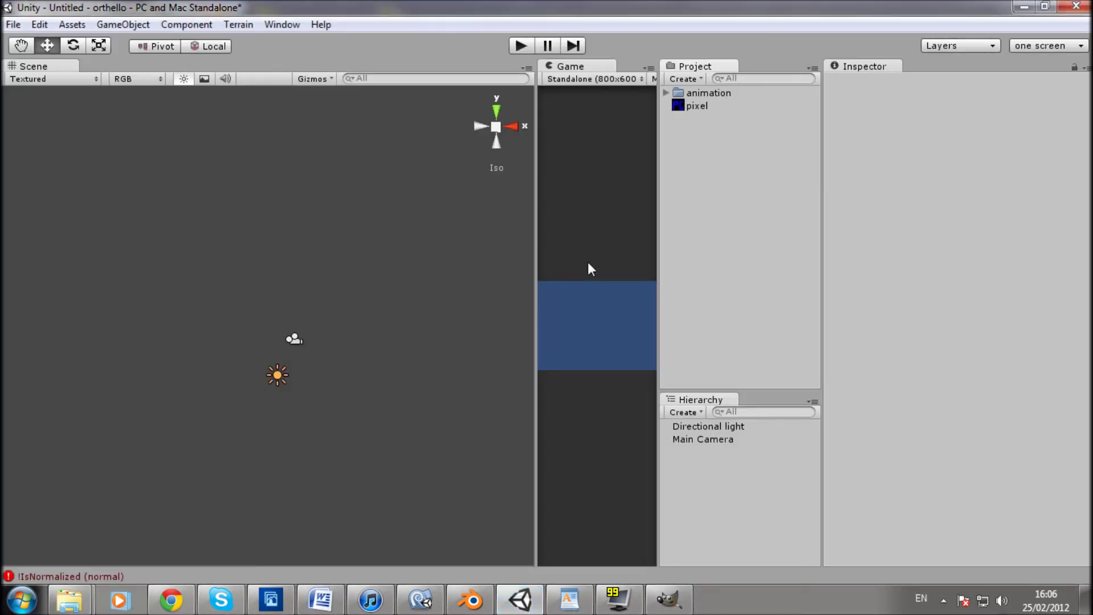
- Set the pixel texture's type to GUI and format to Truecolor, then apply
{"action": "left_click", "coordinate": [695, 106]}
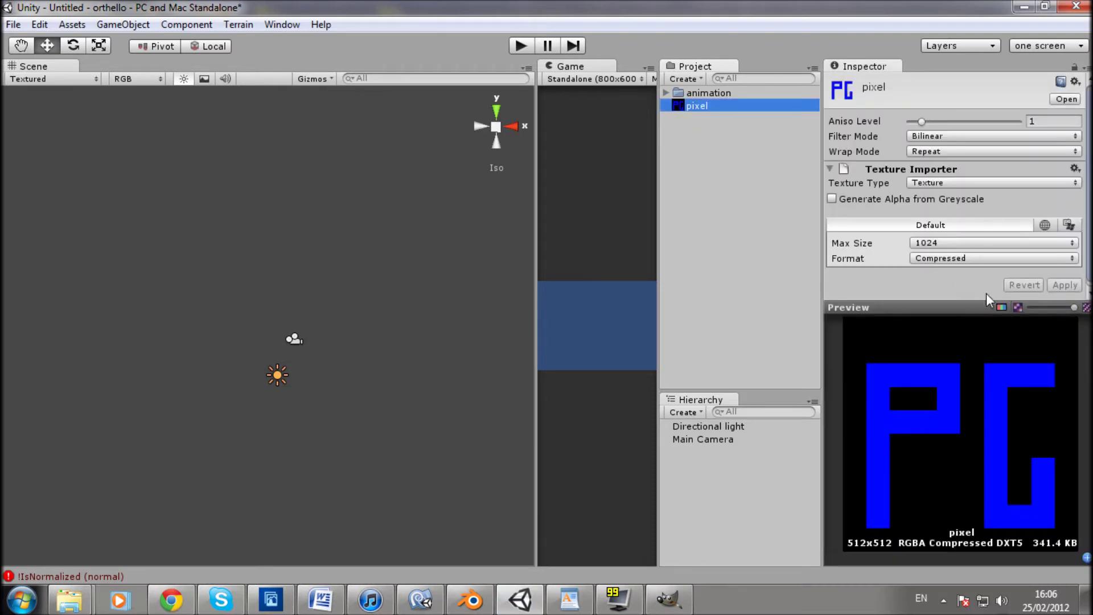
{"action": "left_click", "coordinate": [944, 183]}
{"action": "left_click", "coordinate": [942, 220]}
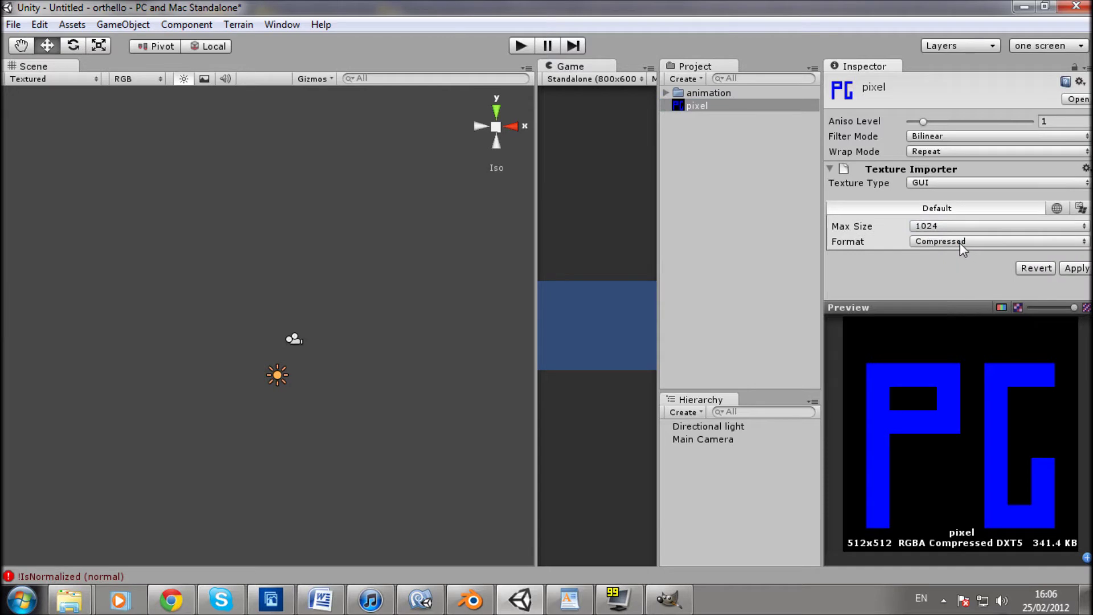
{"action": "left_click", "coordinate": [961, 242]}
{"action": "left_click", "coordinate": [969, 281]}
{"action": "left_click", "coordinate": [1077, 268]}
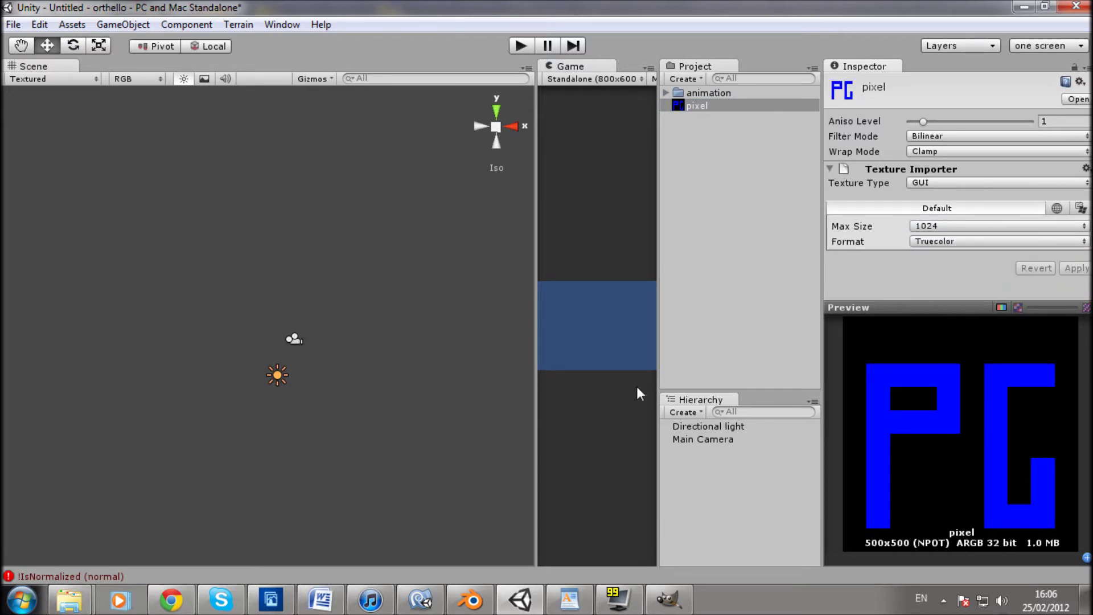
- Zoom and orbit the Scene view to an angled look at the camera and light
{"action": "right_click_drag", "start_coordinate": [354, 300], "coordinate": [307, 313], "text": "alt"}
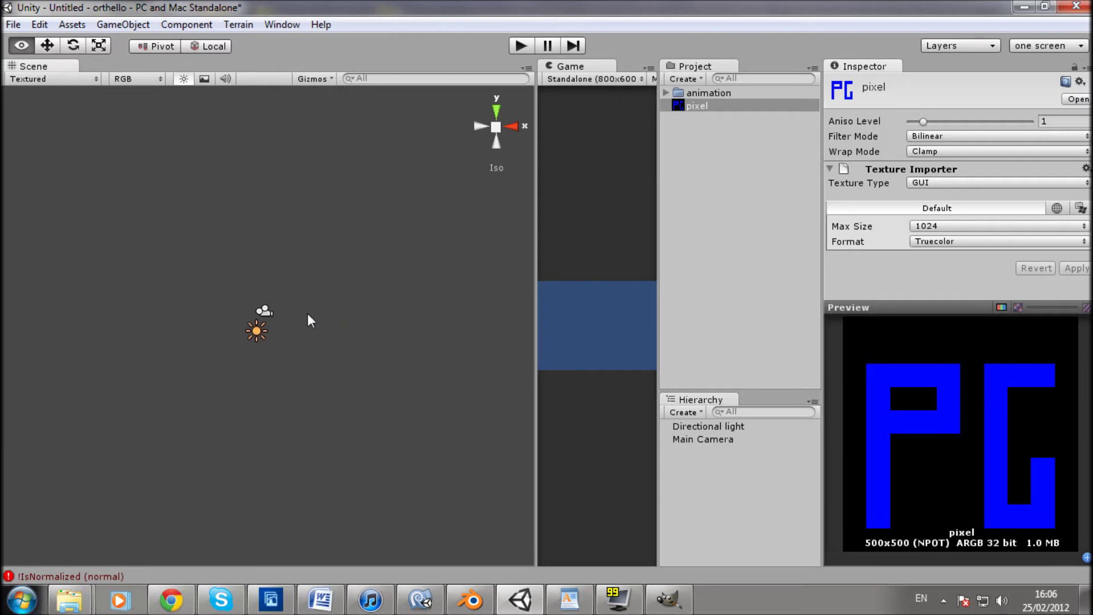
{"action": "left_click_drag", "start_coordinate": [307, 320], "coordinate": [348, 377], "text": "alt"}
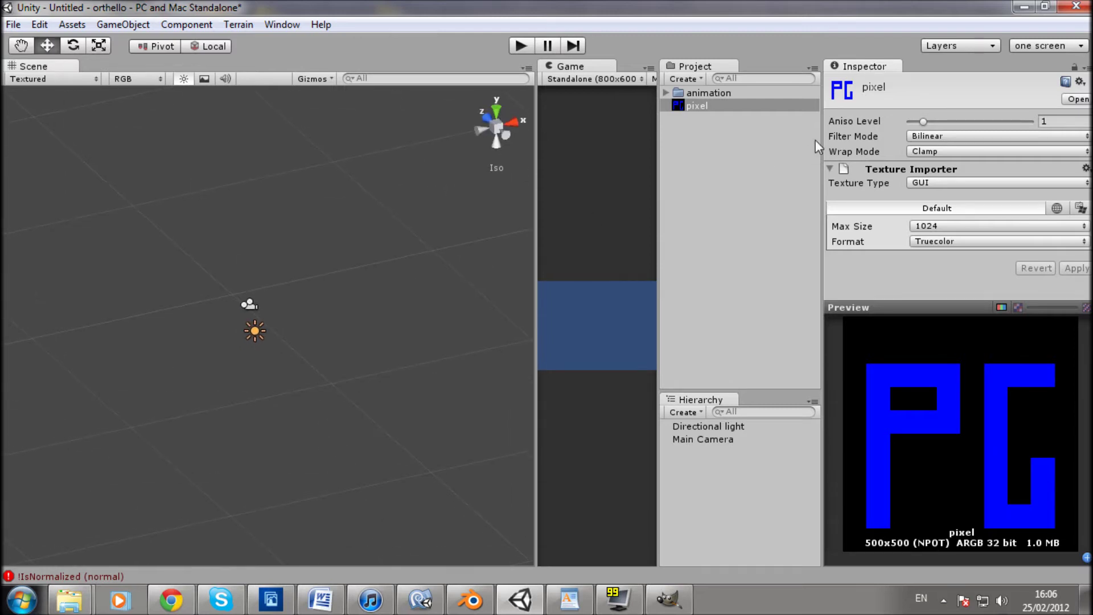
{"action": "right_click_drag", "start_coordinate": [494, 234], "coordinate": [286, 430], "text": "alt"}
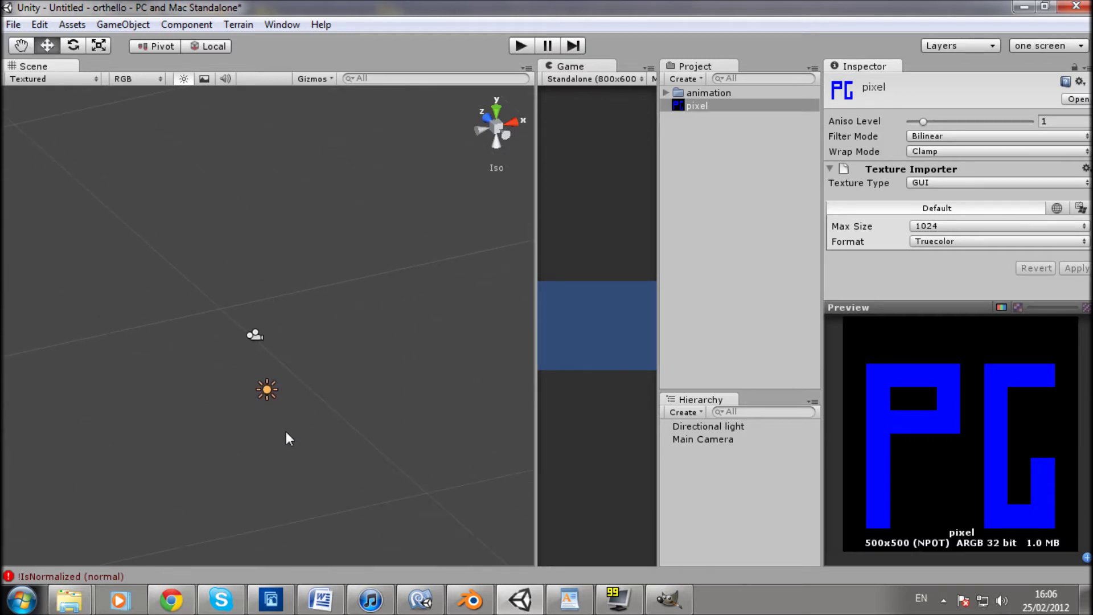
{"action": "left_click_drag", "start_coordinate": [235, 432], "coordinate": [342, 319], "text": "alt"}
{"action": "left_click", "coordinate": [123, 24]}
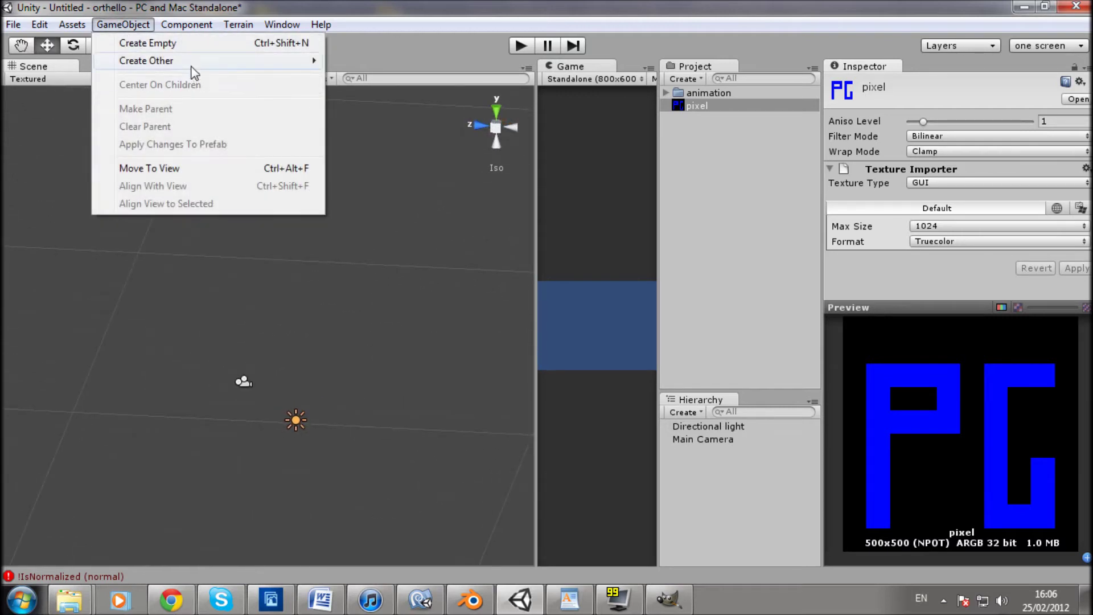
- Create a Plane and set its rotation to X 90 and Y 180
{"action": "mouse_move", "coordinate": [192, 67]}
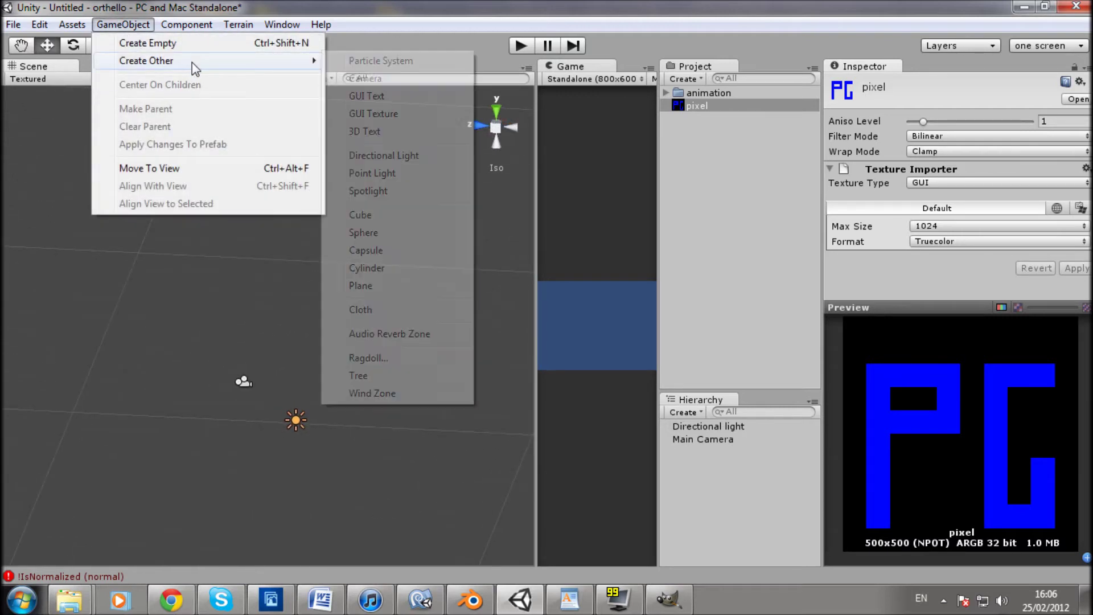
{"action": "left_click", "coordinate": [358, 285]}
{"action": "left_click_drag", "start_coordinate": [171, 315], "coordinate": [512, 294], "text": "alt"}
{"action": "left_click", "coordinate": [817, 170]}
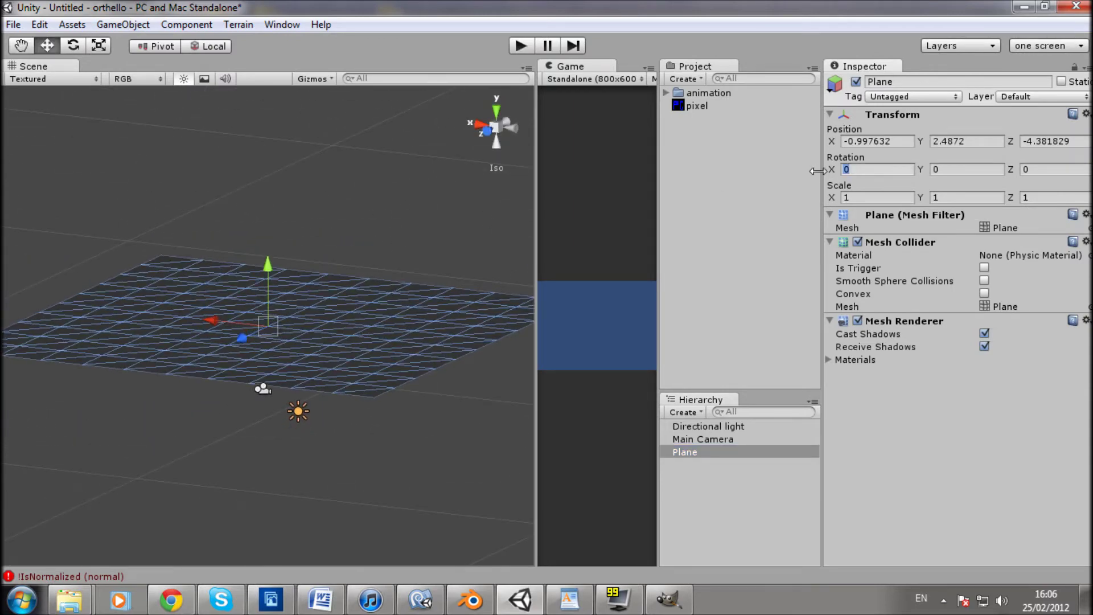
{"action": "type", "text": "90"}
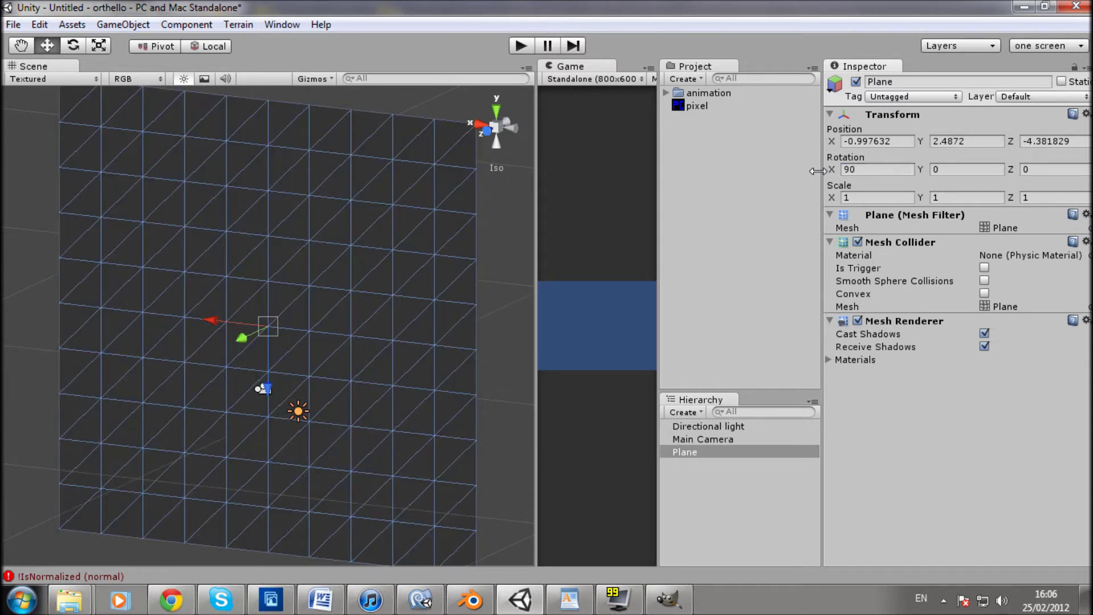
{"action": "left_click", "coordinate": [967, 169]}
{"action": "type", "text": "180"}
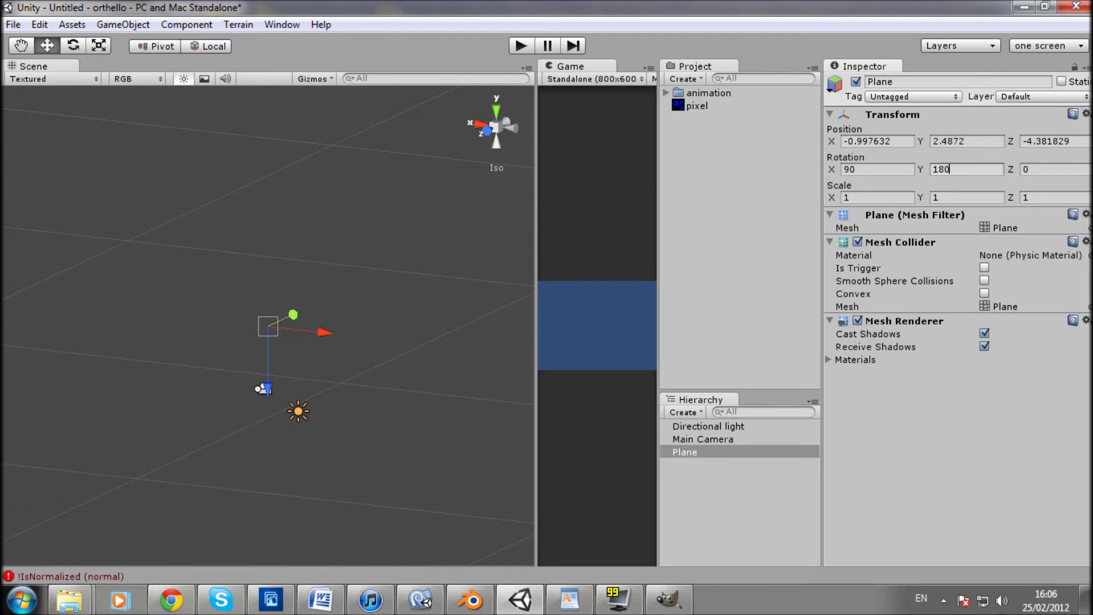
- Move the Plane into the camera's view and shrink it to about 0.41 scale
{"action": "left_click_drag", "start_coordinate": [364, 259], "coordinate": [482, 260], "text": "alt"}
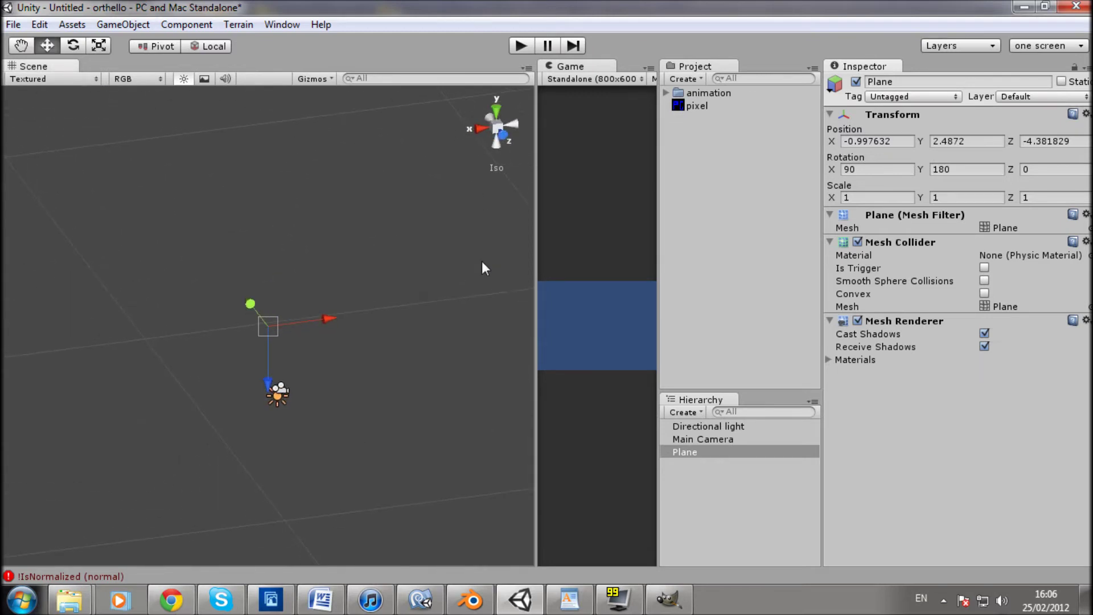
{"action": "left_click_drag", "start_coordinate": [336, 312], "coordinate": [473, 284]}
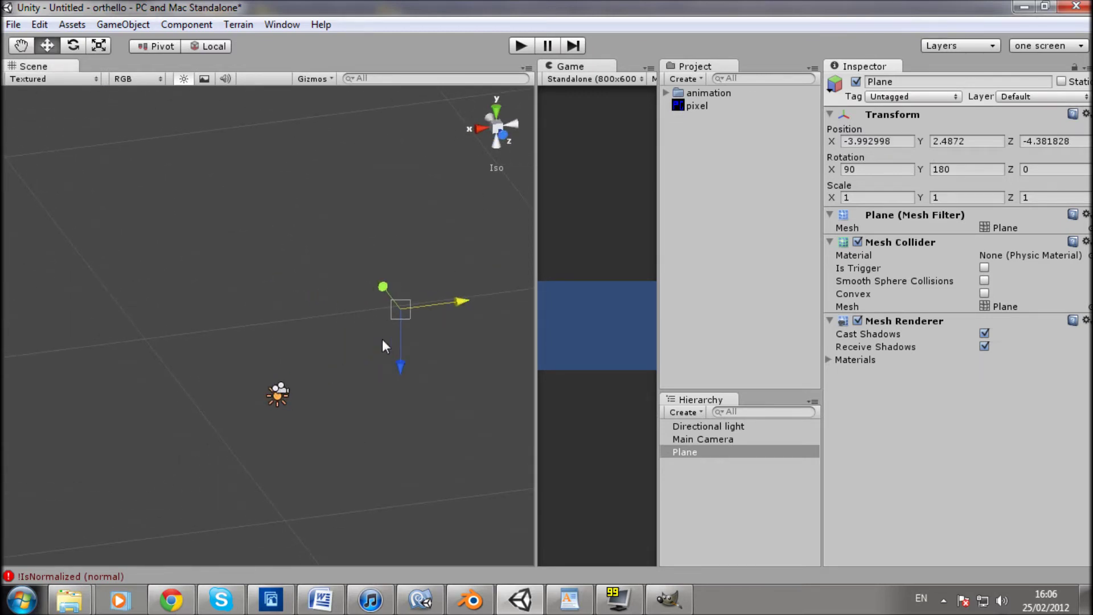
{"action": "left_click_drag", "start_coordinate": [381, 339], "coordinate": [433, 348], "text": "alt"}
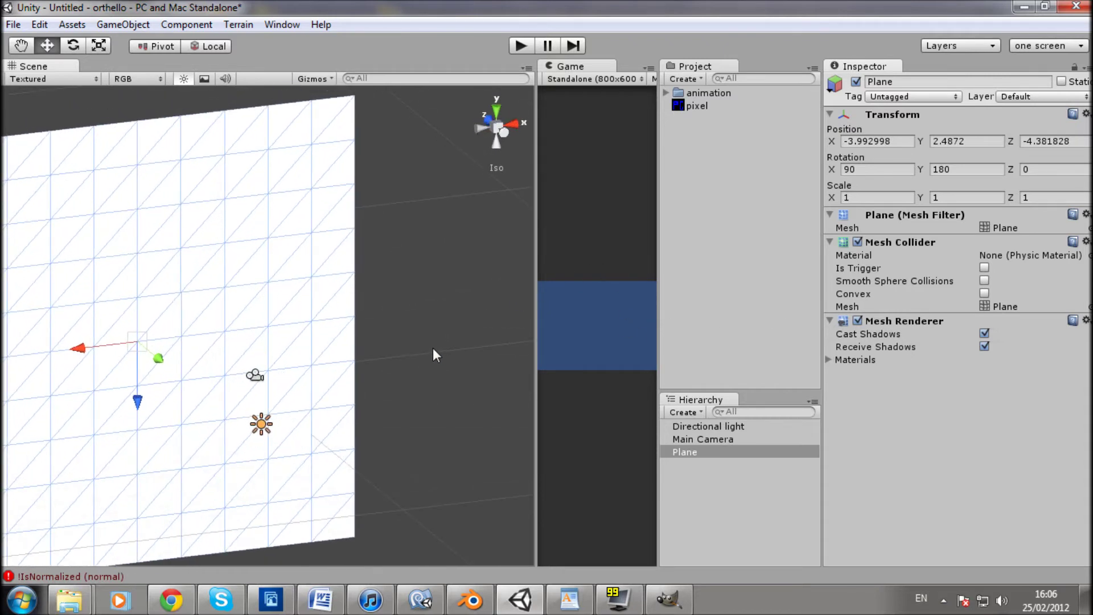
{"action": "left_click_drag", "start_coordinate": [268, 432], "coordinate": [166, 337], "text": "alt"}
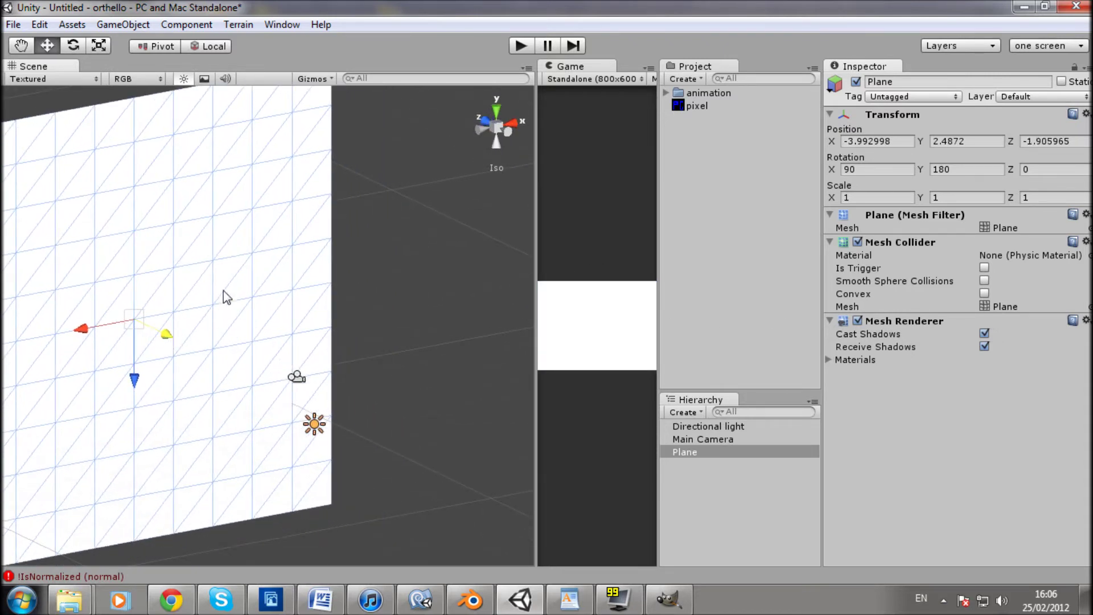
{"action": "left_click", "coordinate": [98, 45]}
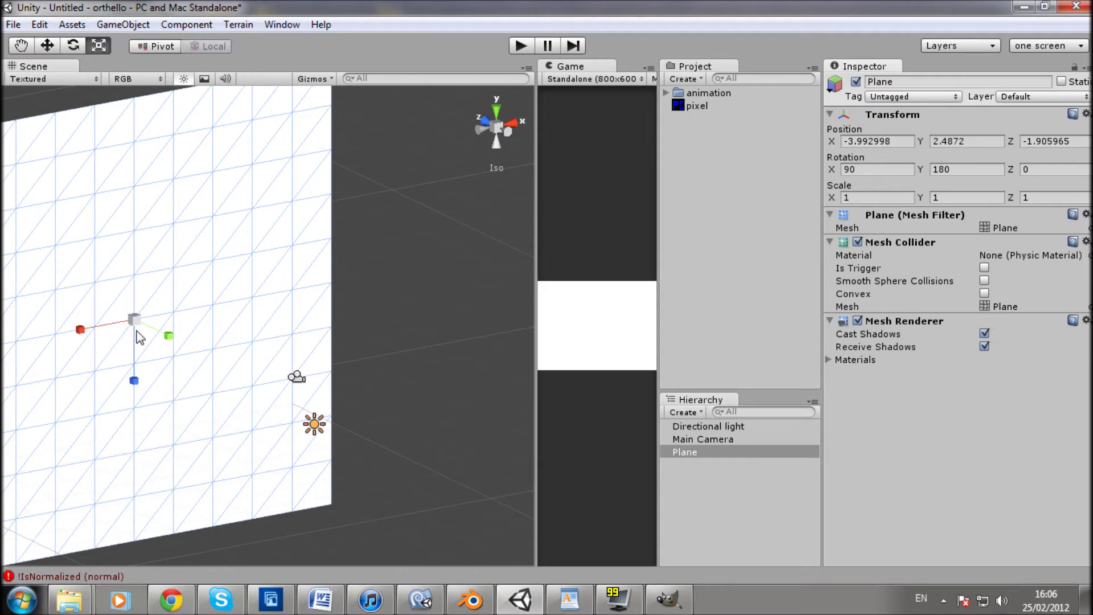
{"action": "left_click_drag", "start_coordinate": [135, 320], "coordinate": [175, 376]}
- Centre the Plane in the camera view and shrink it to about 0.117 scale
{"action": "key", "text": "q"}
{"action": "key", "text": "r"}
{"action": "key", "text": "w"}
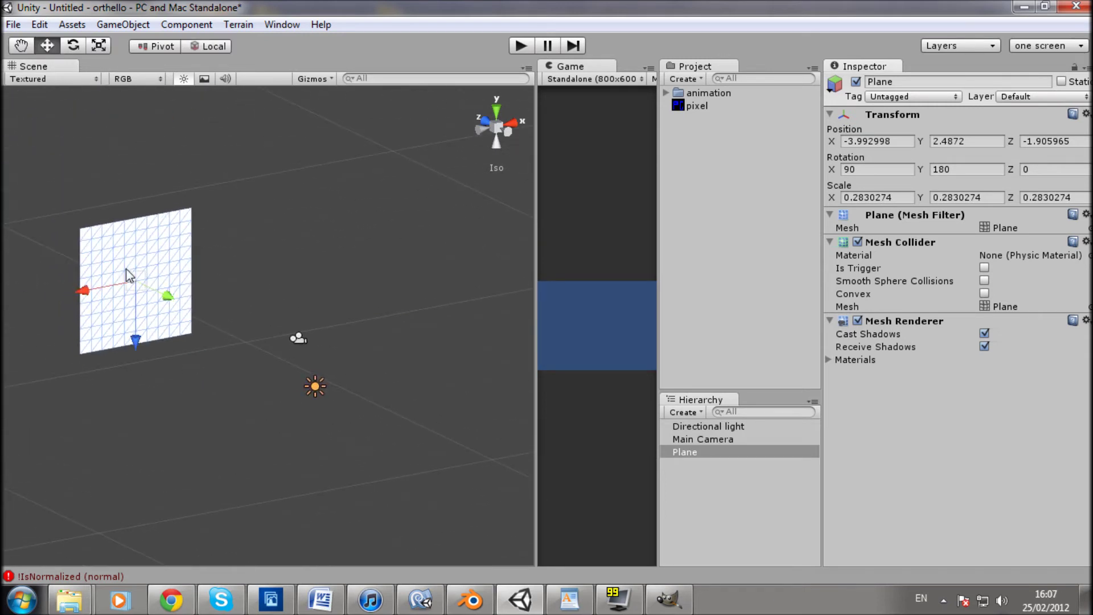
{"action": "left_click_drag", "start_coordinate": [91, 290], "coordinate": [203, 274]}
{"action": "left_click_drag", "start_coordinate": [248, 319], "coordinate": [248, 362]}
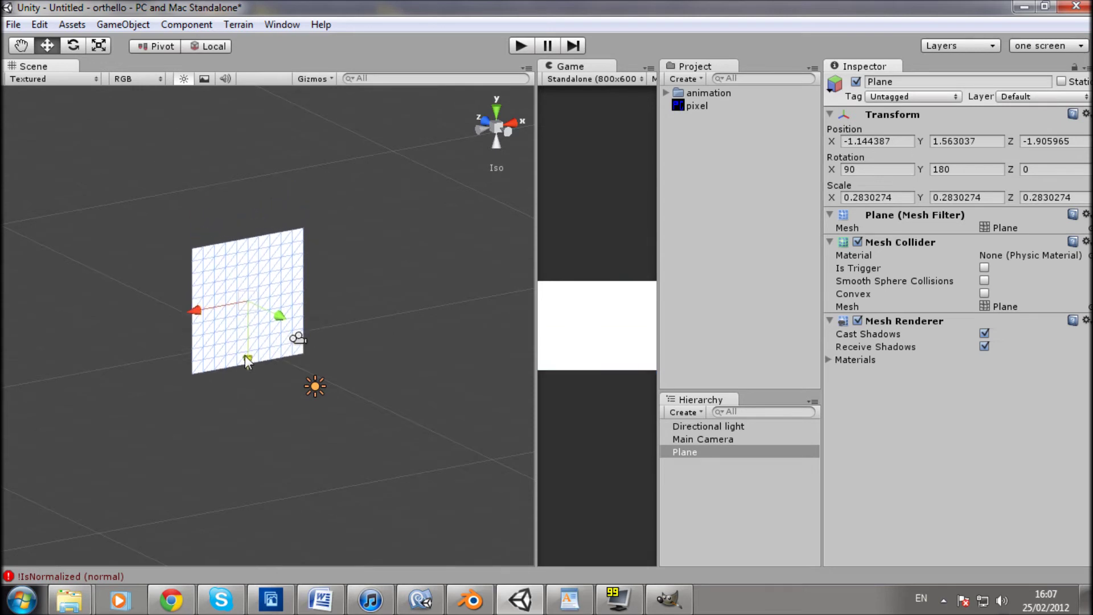
{"action": "left_click", "coordinate": [98, 45]}
{"action": "left_click_drag", "start_coordinate": [245, 298], "coordinate": [213, 265]}
{"action": "left_click", "coordinate": [51, 44]}
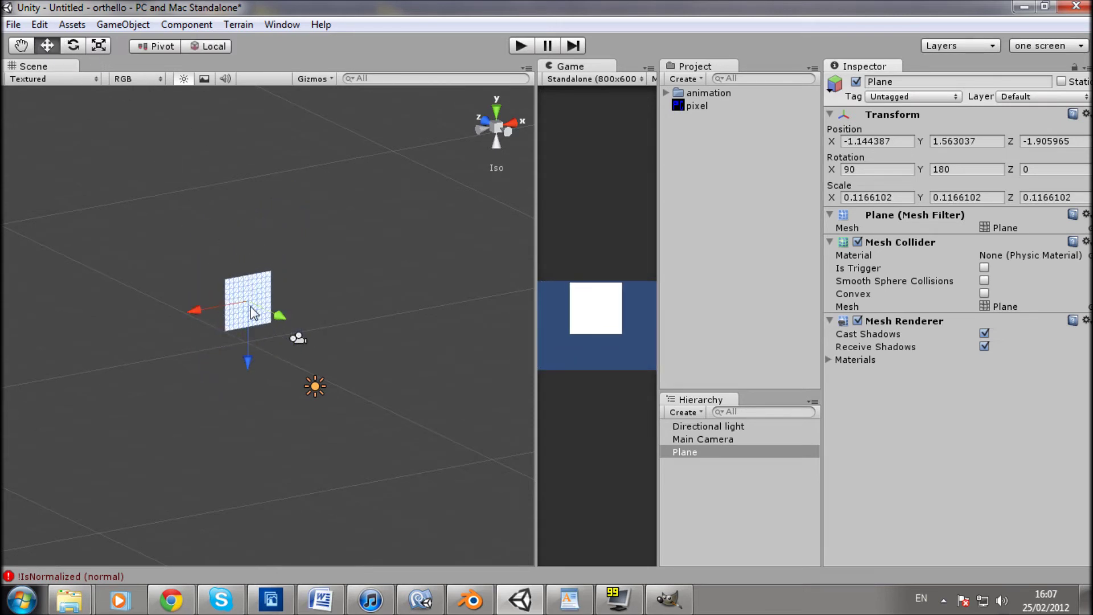
{"action": "left_click_drag", "start_coordinate": [250, 349], "coordinate": [81, 395]}
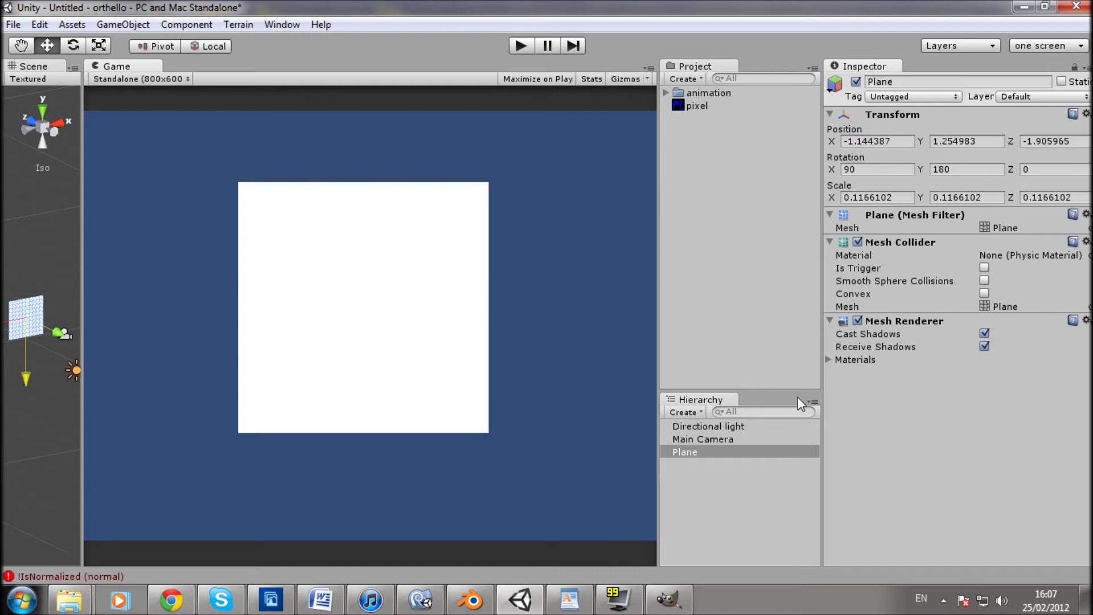
- Create a new material named spritePG
{"action": "left_click", "coordinate": [693, 79]}
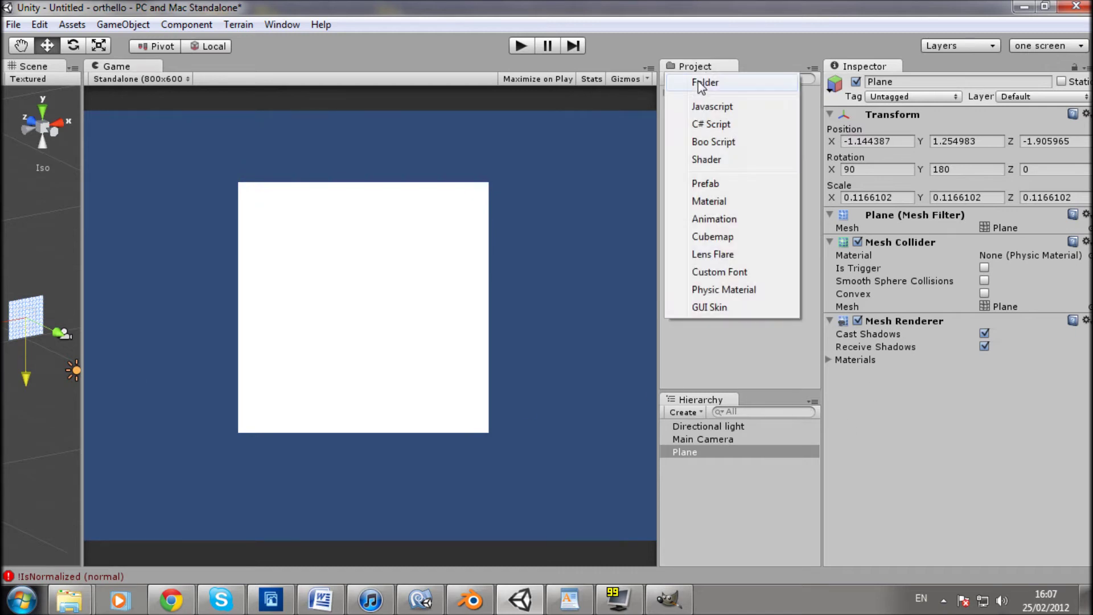
{"action": "left_click", "coordinate": [734, 204]}
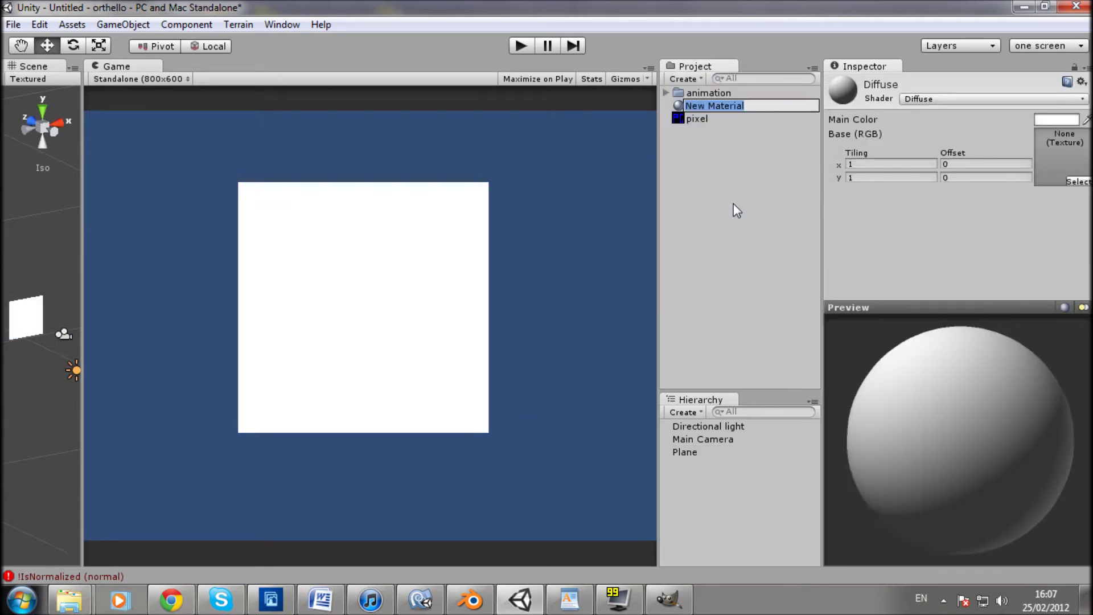
{"action": "type", "text": "sp"}
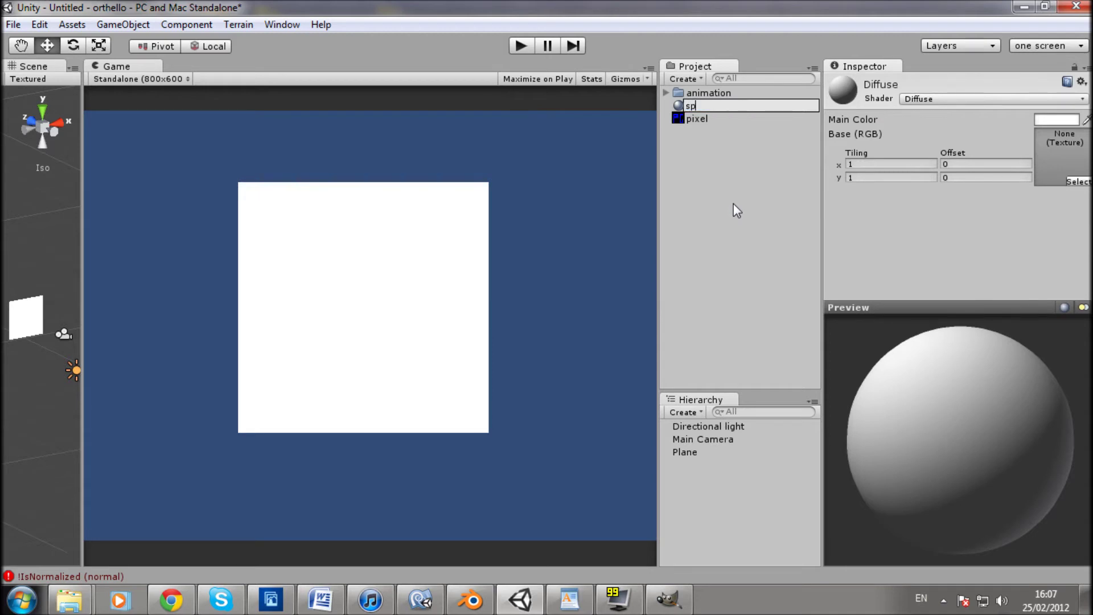
{"action": "type", "text": "ritePG"}
{"action": "key", "text": "Return"}
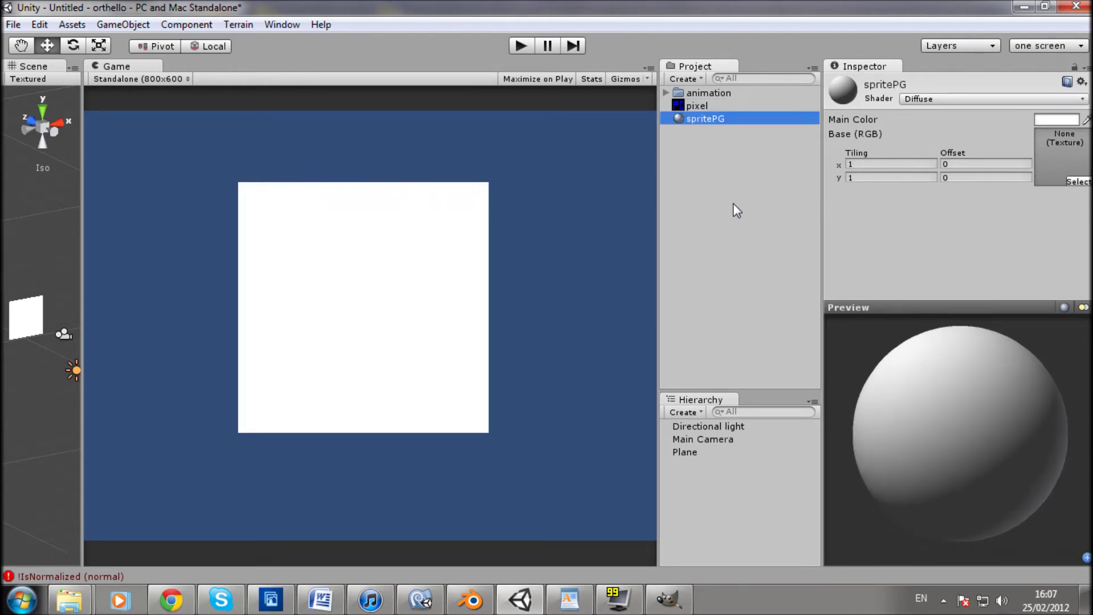
- Give spritePG the Transparent/Diffuse shader and the pixel texture
{"action": "left_click", "coordinate": [941, 100]}
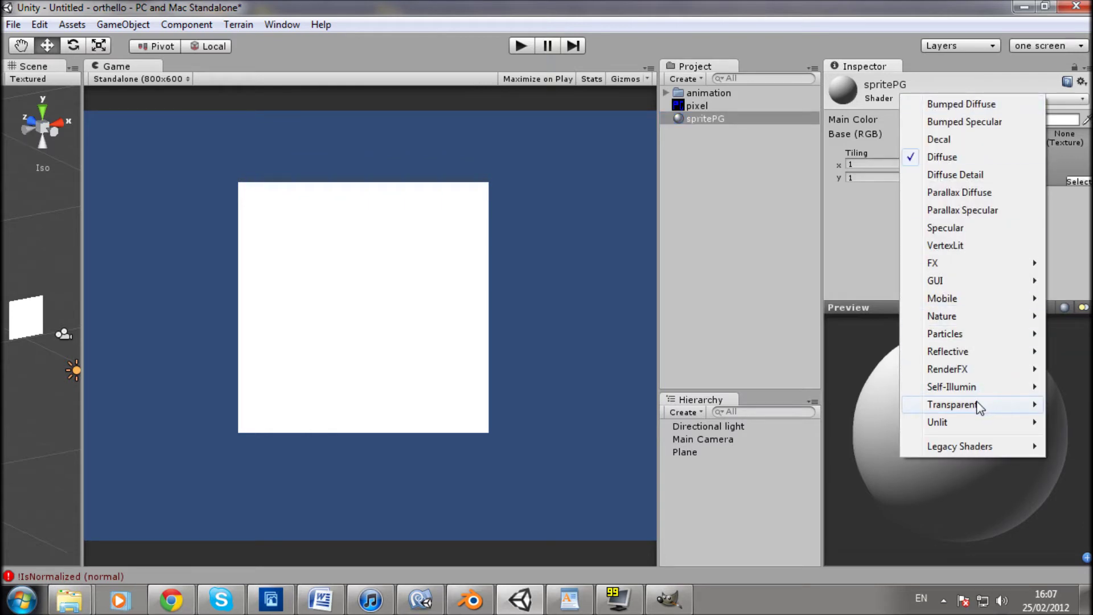
{"action": "mouse_move", "coordinate": [976, 405]}
{"action": "left_click", "coordinate": [838, 458]}
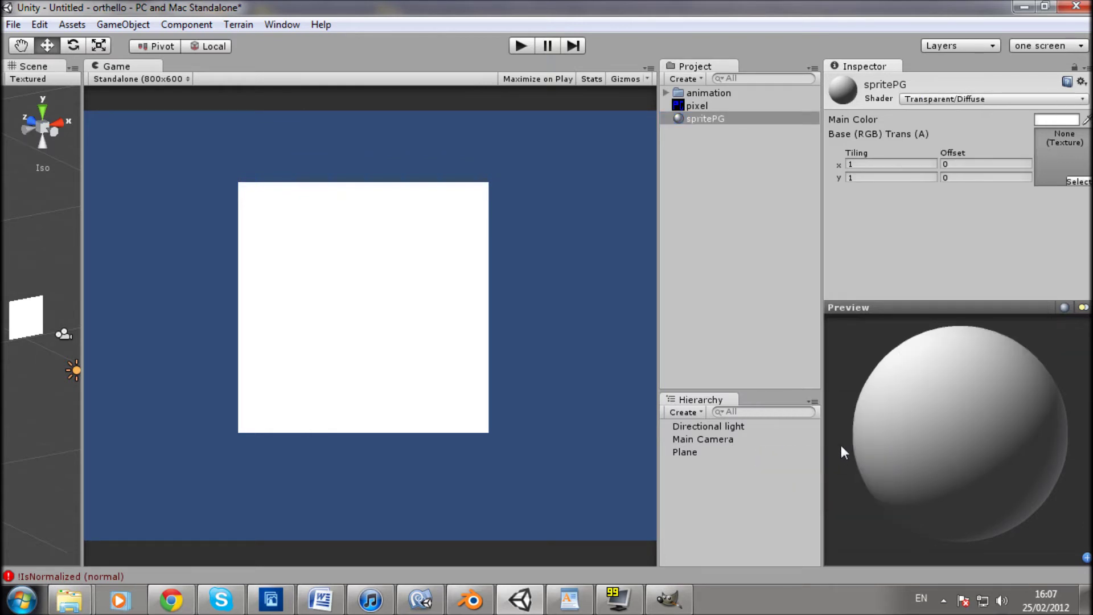
{"action": "left_click_drag", "start_coordinate": [691, 105], "coordinate": [1065, 154]}
{"action": "left_click_drag", "start_coordinate": [1033, 453], "coordinate": [1000, 470]}
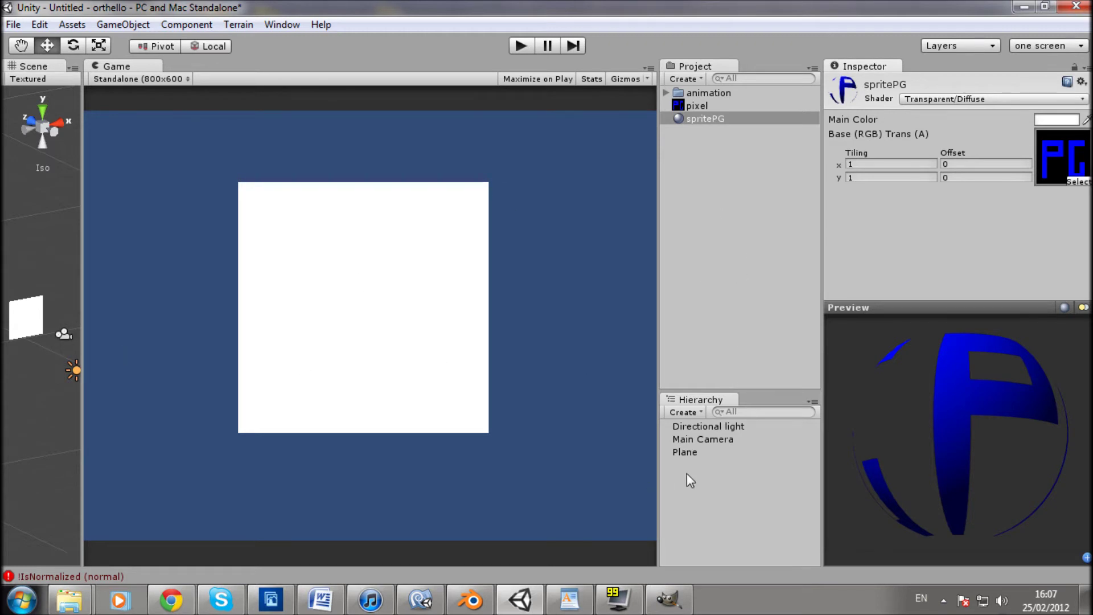
{"action": "left_click", "coordinate": [697, 454]}
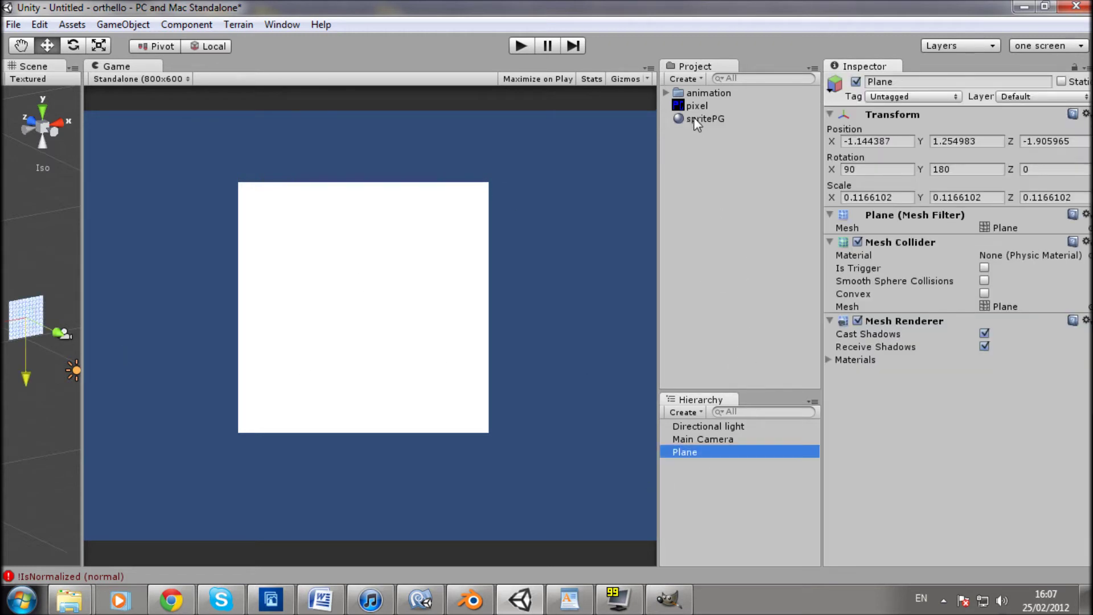
- Apply spritePG to the Plane and frame the Plane in a widened Scene view
{"action": "left_click_drag", "start_coordinate": [696, 122], "coordinate": [906, 459]}
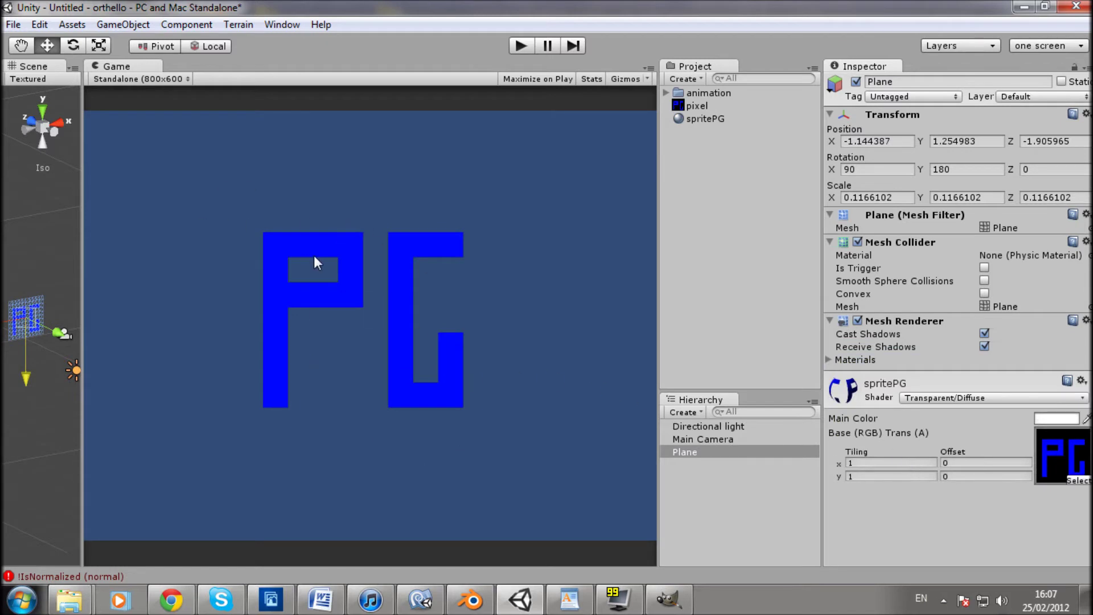
{"action": "left_click_drag", "start_coordinate": [83, 346], "coordinate": [300, 358]}
{"action": "left_click_drag", "start_coordinate": [206, 388], "coordinate": [280, 137], "text": "alt"}
{"action": "key", "text": "f"}
{"action": "left_click", "coordinate": [274, 129]}
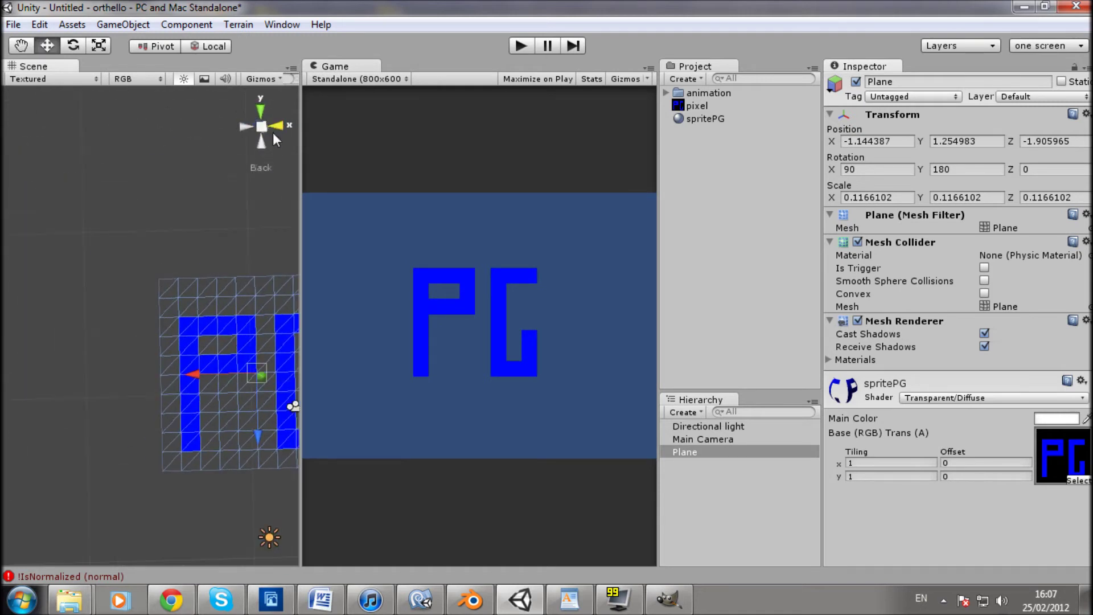
{"action": "middle_click_drag", "start_coordinate": [203, 305], "coordinate": [58, 266]}
{"action": "scroll", "coordinate": [147, 296], "scroll_direction": "down", "scroll_amount": 3}
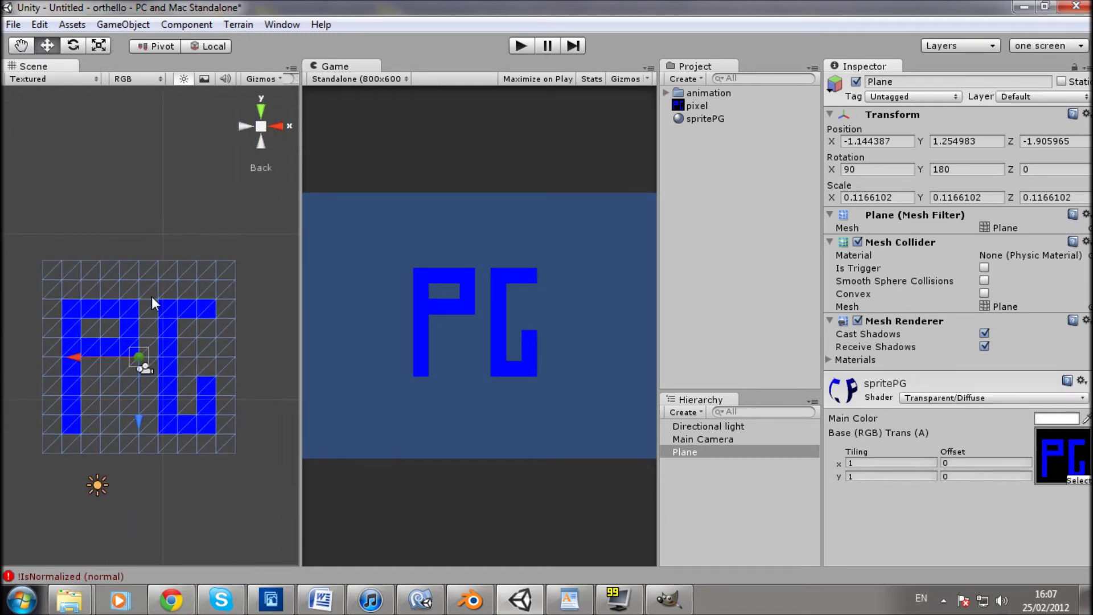
{"action": "scroll", "coordinate": [151, 299], "scroll_direction": "down", "scroll_amount": 2}
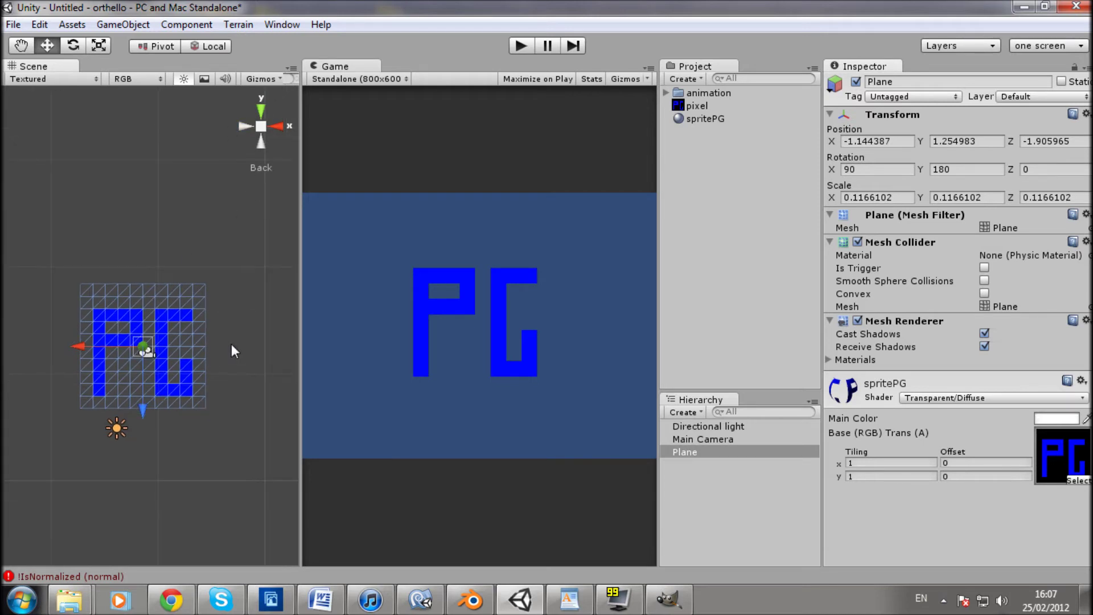
- Move the Plane with the move gizmo until the blue PG sits well in the game view
{"action": "left_click_drag", "start_coordinate": [149, 347], "coordinate": [170, 388]}
{"action": "left_click_drag", "start_coordinate": [197, 337], "coordinate": [145, 336]}
{"action": "left_click_drag", "start_coordinate": [114, 438], "coordinate": [155, 411], "text": "alt"}
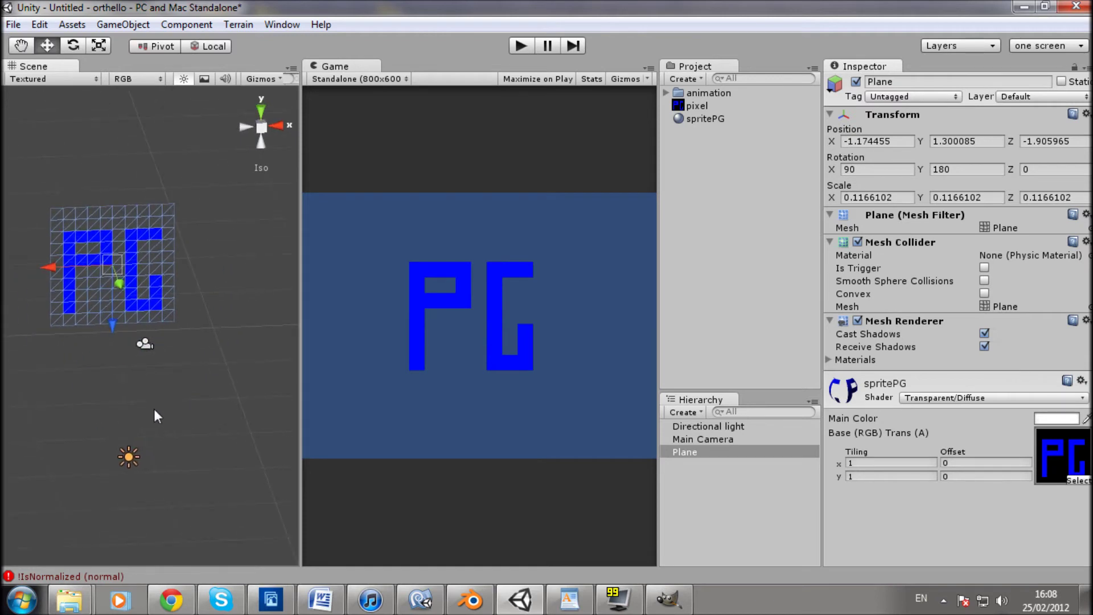
{"action": "left_click_drag", "start_coordinate": [117, 286], "coordinate": [88, 134]}
{"action": "left_click_drag", "start_coordinate": [98, 309], "coordinate": [57, 288], "text": "alt"}
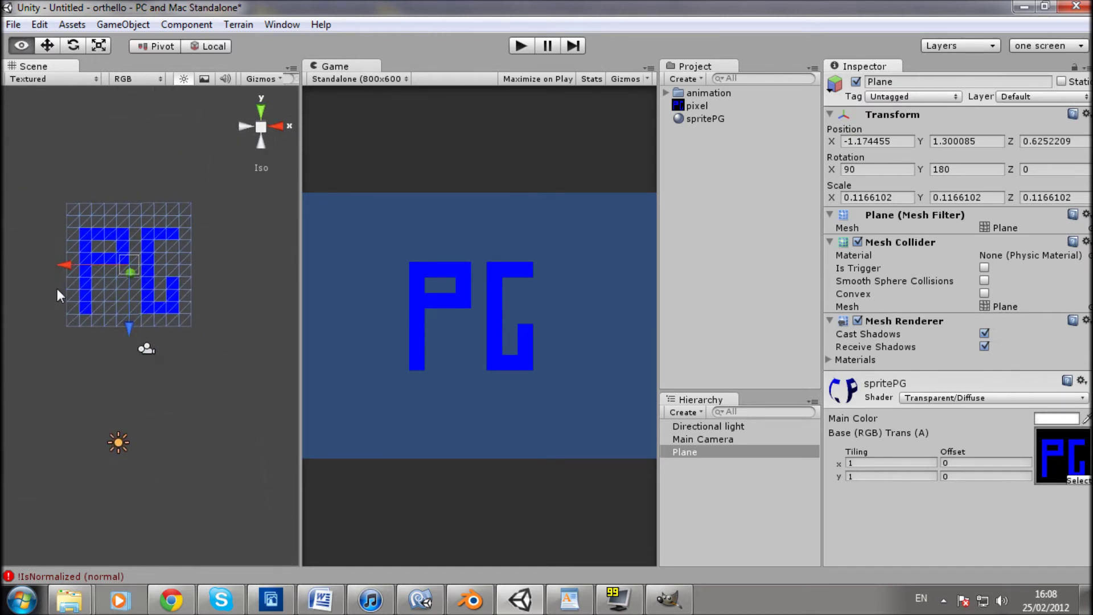
{"action": "left_click_drag", "start_coordinate": [130, 316], "coordinate": [169, 373]}
{"action": "left_click_drag", "start_coordinate": [113, 307], "coordinate": [90, 357]}
{"action": "left_click_drag", "start_coordinate": [50, 293], "coordinate": [181, 297]}
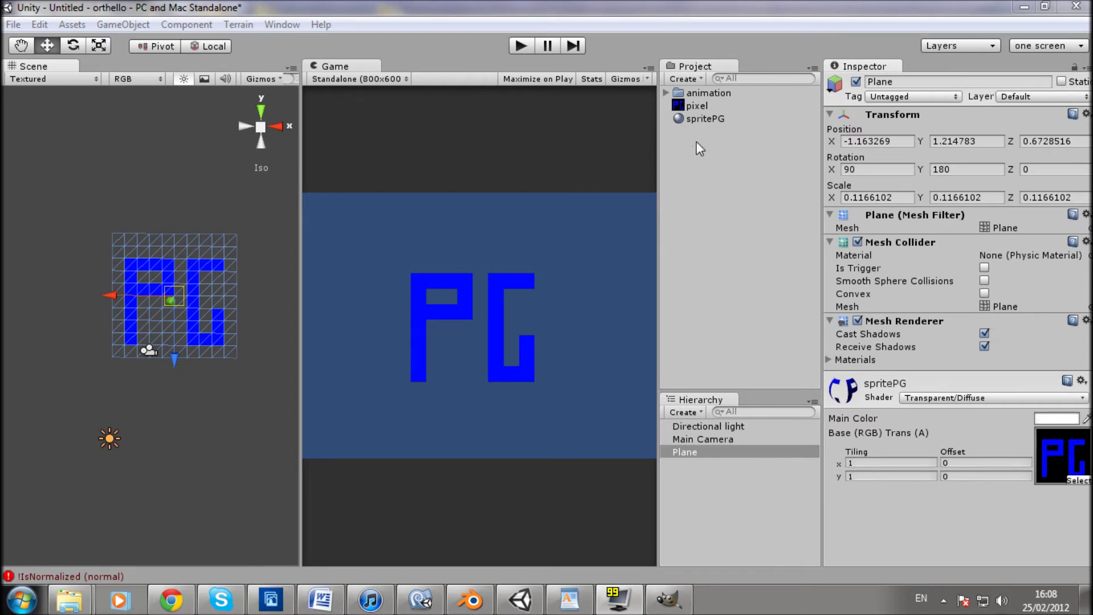
{"action": "left_click", "coordinate": [700, 78]}
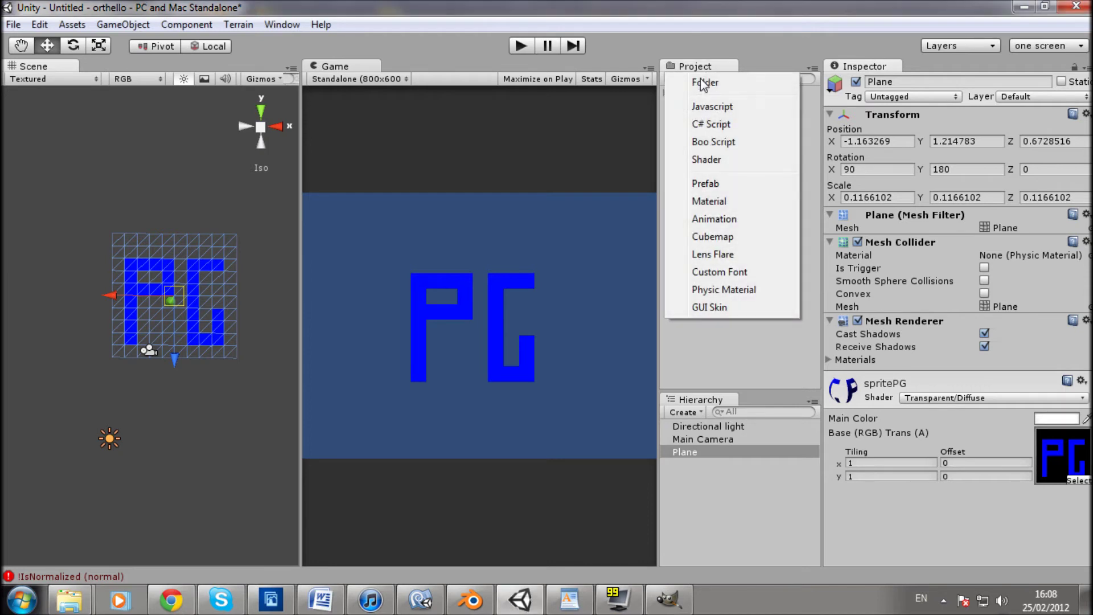
- Create a C# script named Animation and expand the animation texture folder
{"action": "left_click", "coordinate": [718, 126]}
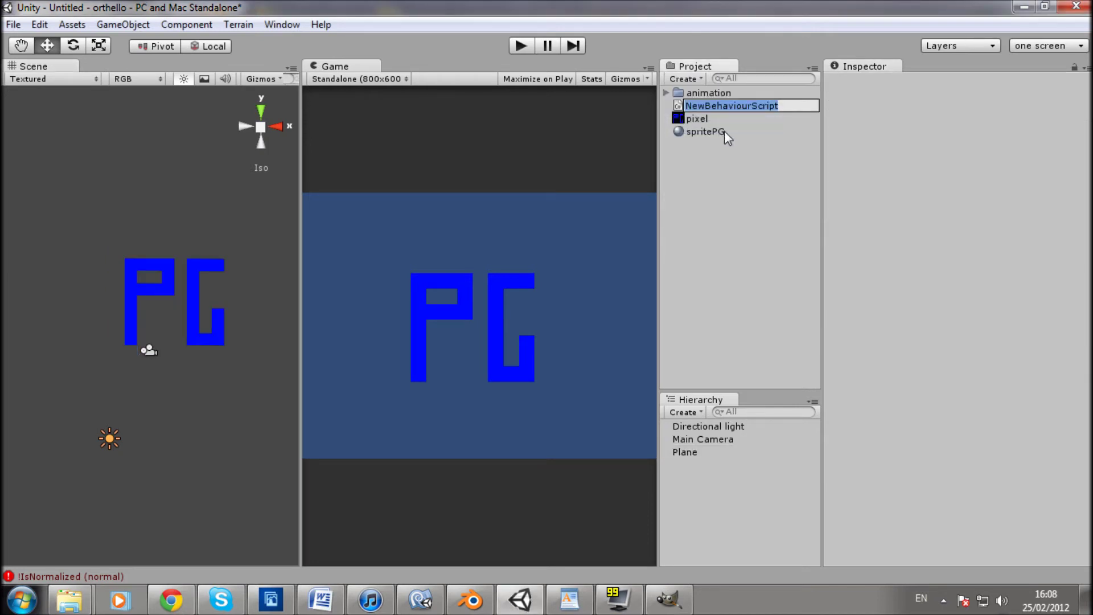
{"action": "type", "text": "Animation"}
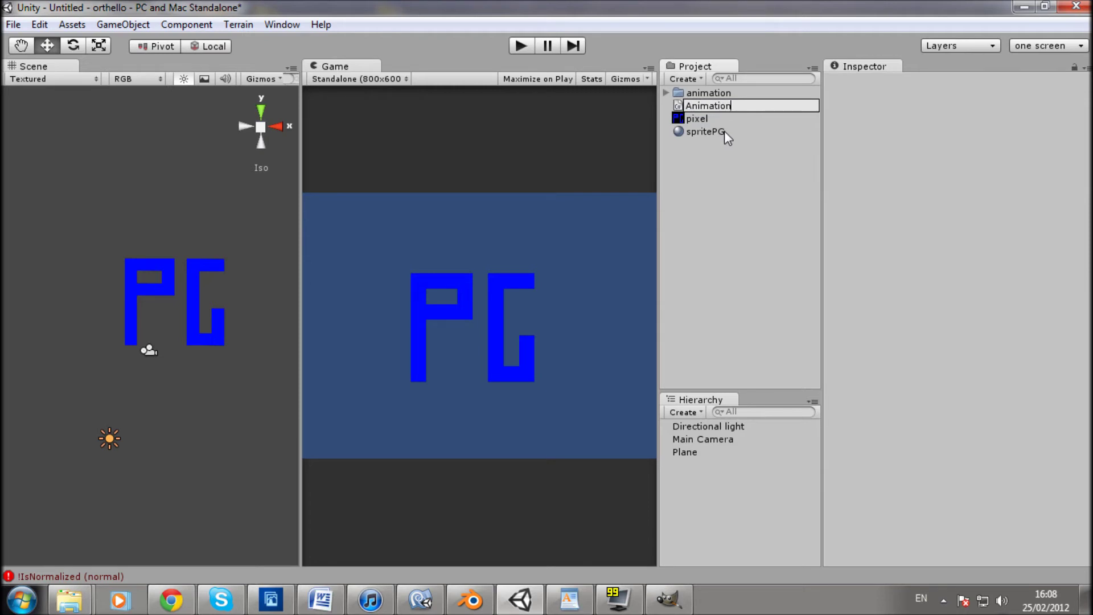
{"action": "key", "text": "Return"}
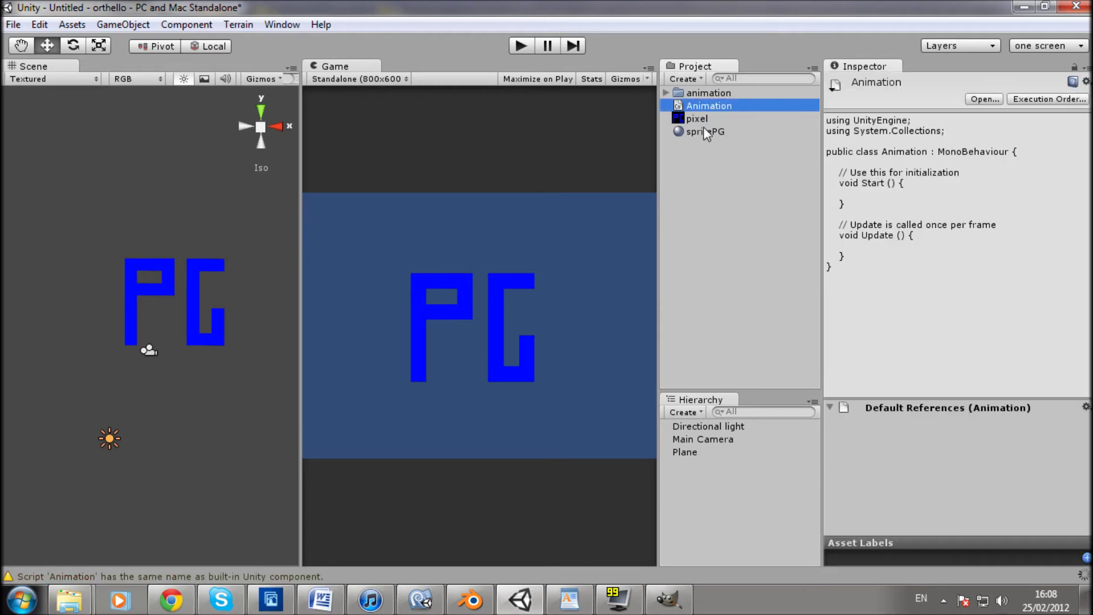
{"action": "left_click", "coordinate": [666, 92]}
- Preview the frame textures from 2 through 10, then go back to frame 1
{"action": "left_click", "coordinate": [706, 118]}
{"action": "left_click", "coordinate": [702, 131]}
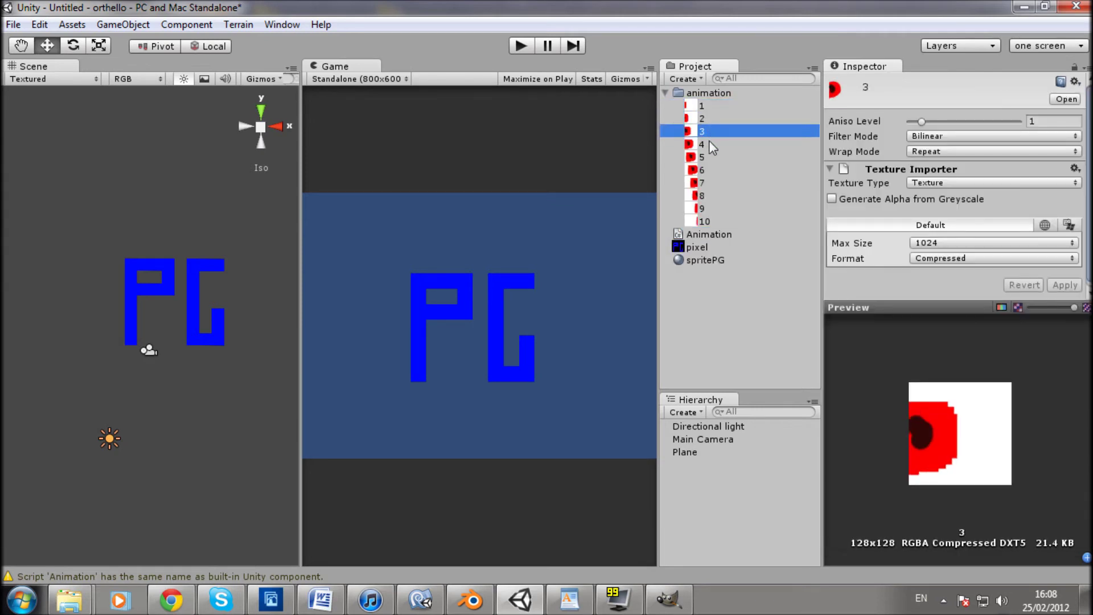
{"action": "left_click", "coordinate": [701, 144]}
{"action": "left_click", "coordinate": [702, 157]}
{"action": "left_click", "coordinate": [701, 170]}
{"action": "left_click", "coordinate": [702, 182]}
{"action": "left_click", "coordinate": [702, 196]}
{"action": "left_click", "coordinate": [702, 209]}
{"action": "left_click", "coordinate": [706, 222]}
{"action": "left_click", "coordinate": [714, 208]}
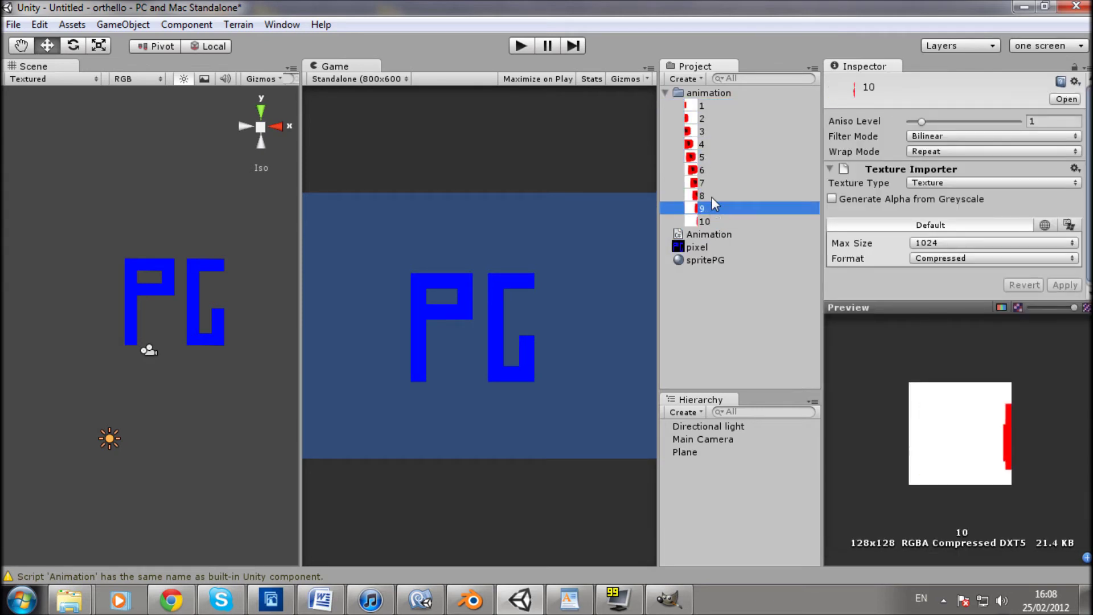
{"action": "left_click", "coordinate": [714, 106]}
{"action": "left_click", "coordinate": [717, 118]}
{"action": "left_click", "coordinate": [715, 106]}
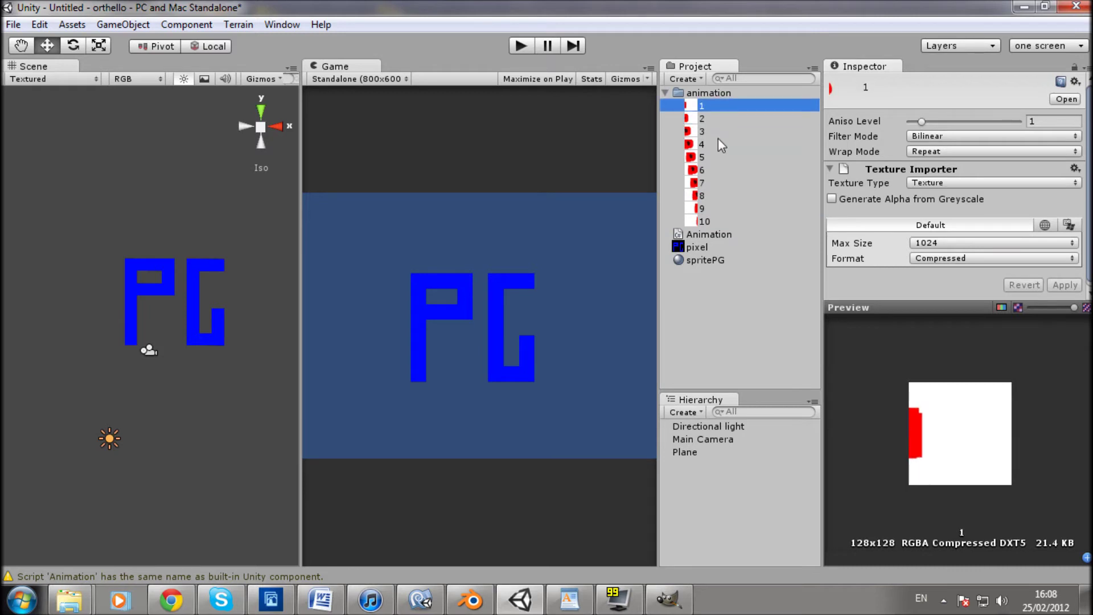
- Preview frames 4 to 9 in sequence, then step back down to frame 3
{"action": "left_click", "coordinate": [712, 144]}
{"action": "left_click", "coordinate": [710, 157]}
{"action": "left_click", "coordinate": [713, 169]}
{"action": "left_click", "coordinate": [715, 182]}
{"action": "left_click", "coordinate": [719, 195]}
{"action": "left_click", "coordinate": [717, 208]}
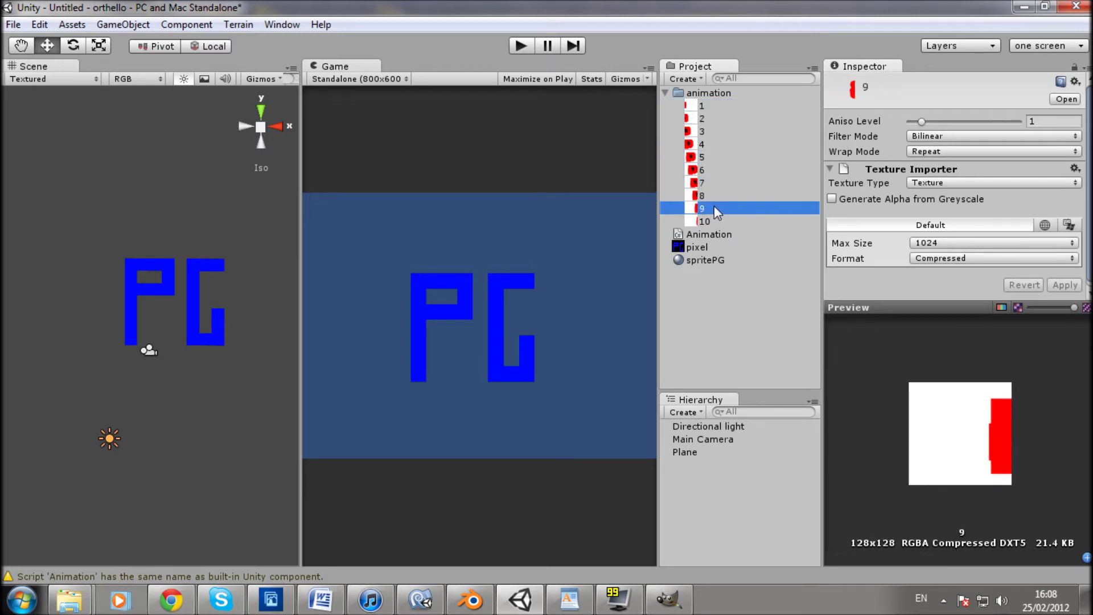
{"action": "left_click", "coordinate": [712, 195]}
{"action": "left_click", "coordinate": [711, 170]}
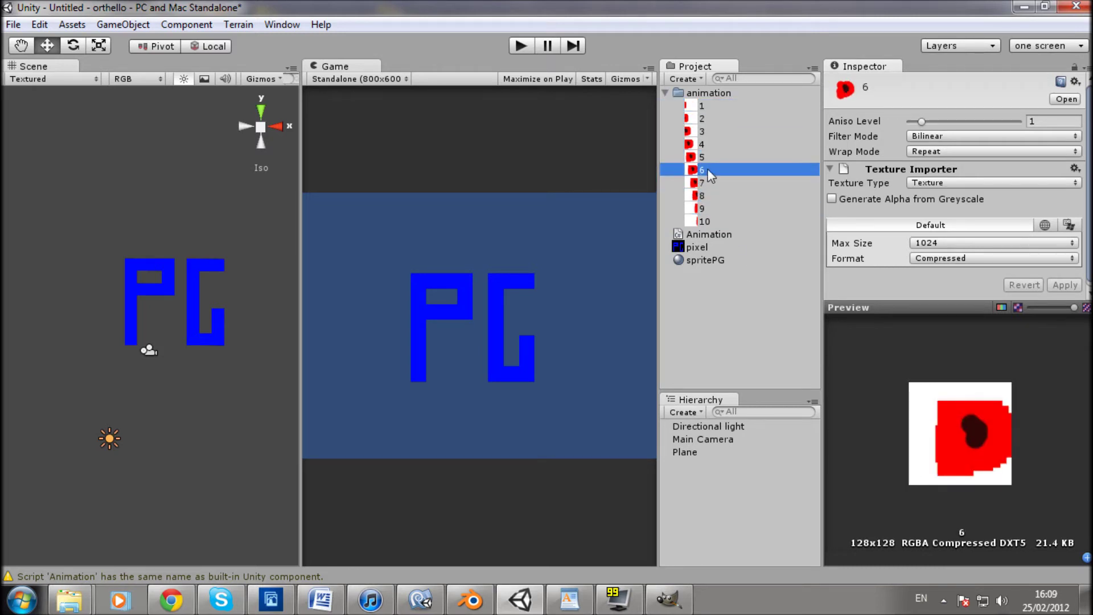
{"action": "left_click", "coordinate": [712, 158]}
{"action": "left_click", "coordinate": [712, 144]}
{"action": "left_click", "coordinate": [714, 132]}
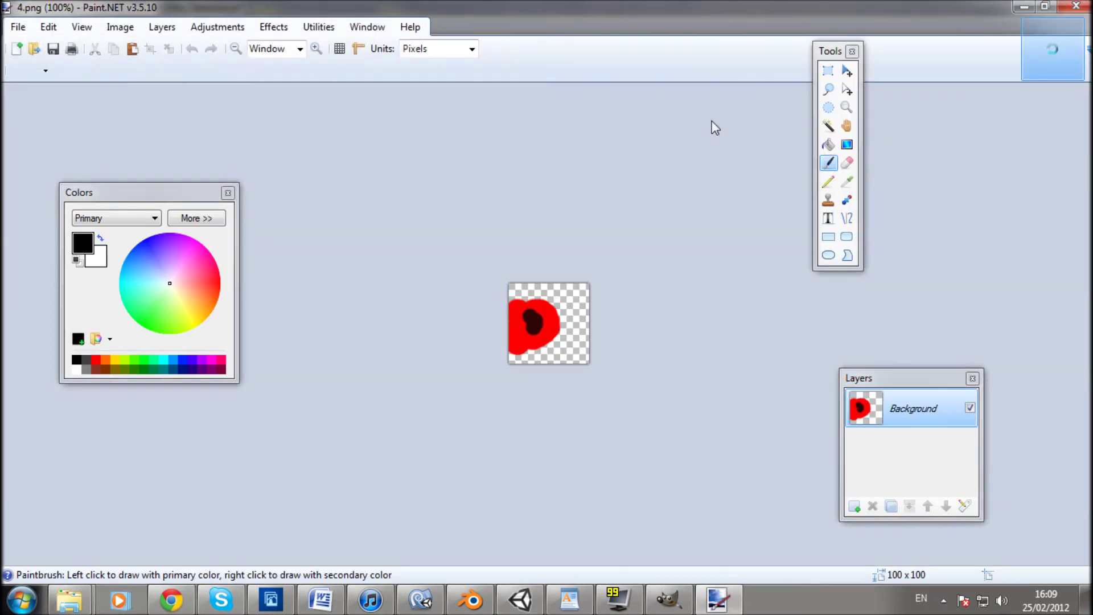
- Close Paint.NET and preview frames 10, 9, 1, 2, 3 and 5 in Unity
{"action": "key", "text": "alt+F4"}
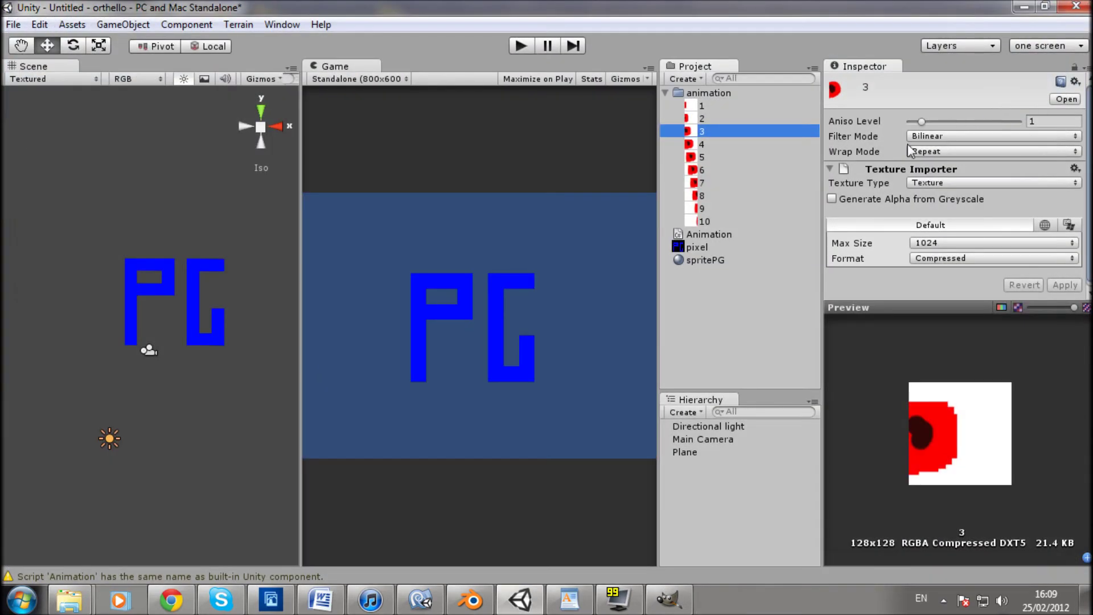
{"action": "left_click", "coordinate": [719, 220]}
{"action": "left_click", "coordinate": [705, 208]}
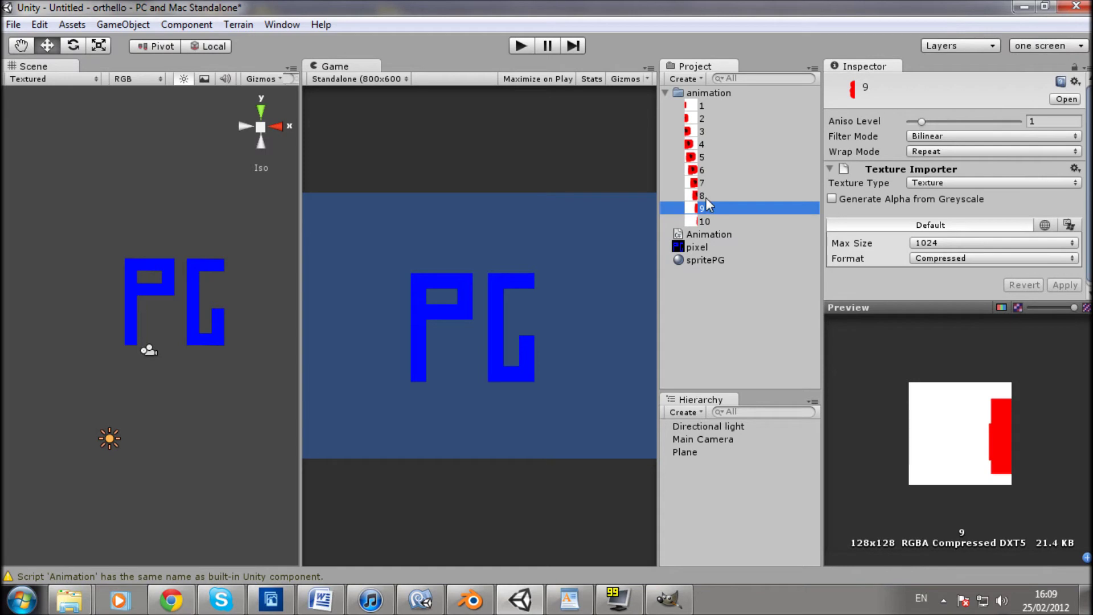
{"action": "left_click", "coordinate": [704, 107]}
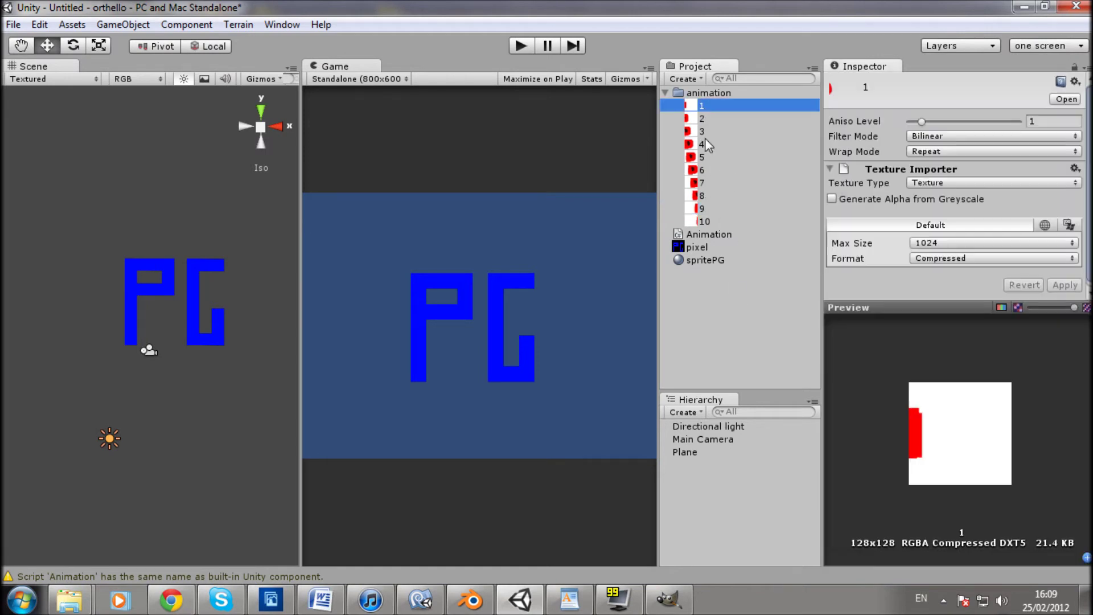
{"action": "left_click", "coordinate": [701, 119]}
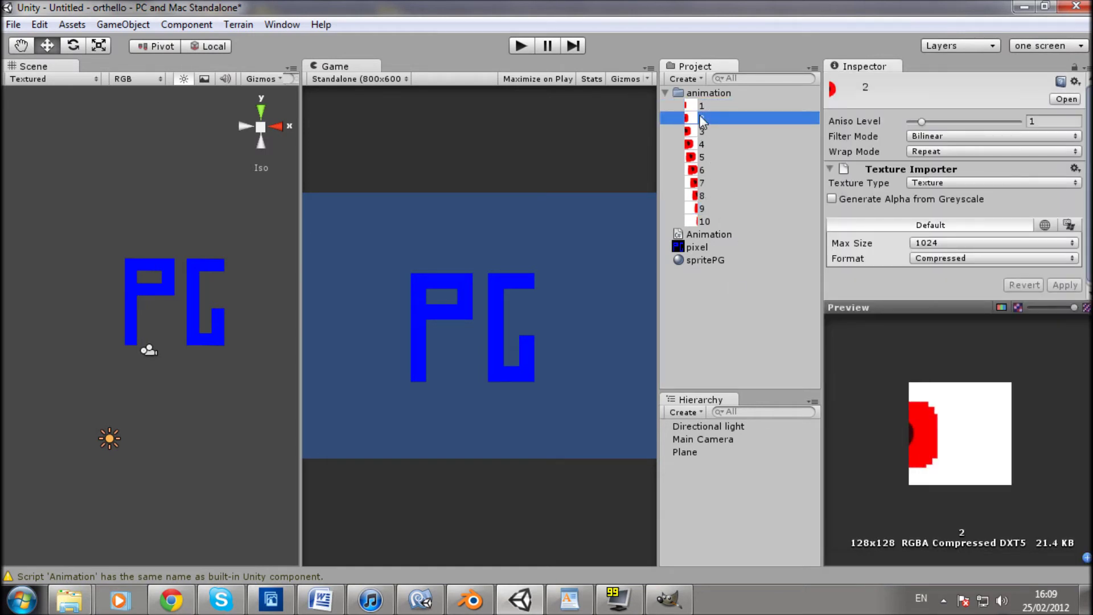
{"action": "left_click", "coordinate": [703, 131]}
{"action": "left_click", "coordinate": [706, 156]}
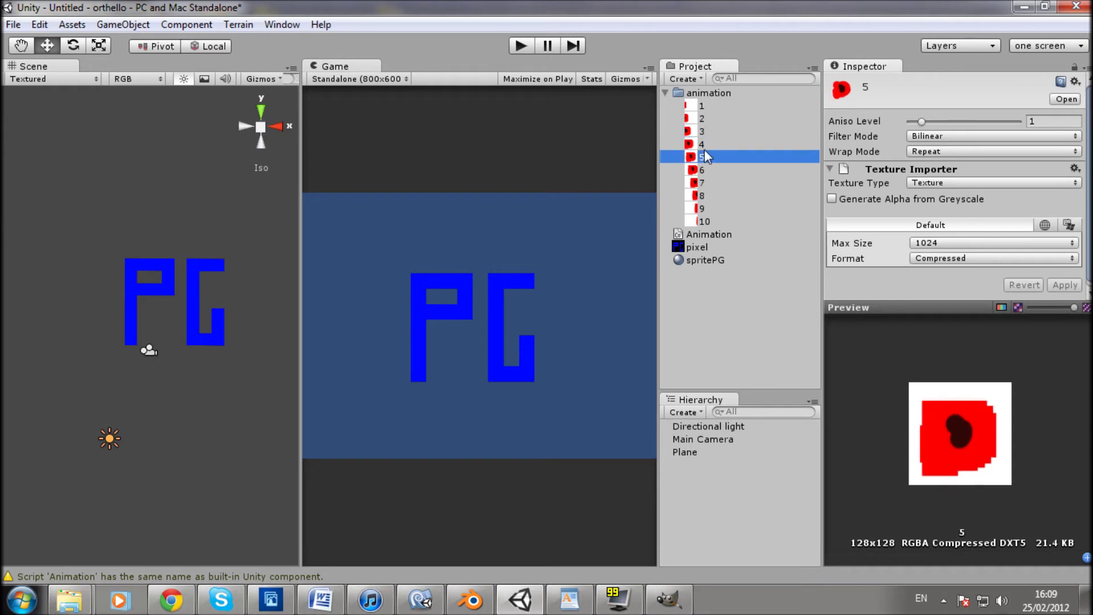
- Step between neighbouring frames with the arrow keys, then select the Animation script
{"action": "key", "text": "Up"}
{"action": "key", "text": "Down"}
{"action": "key", "text": "Up"}
{"action": "key", "text": "Up"}
{"action": "key", "text": "Up"}
{"action": "key", "text": "Up"}
{"action": "key", "text": "Down"}
{"action": "key", "text": "Down"}
{"action": "key", "text": "Down"}
{"action": "key", "text": "Down"}
{"action": "key", "text": "Down"}
{"action": "key", "text": "Down"}
{"action": "key", "text": "Down"}
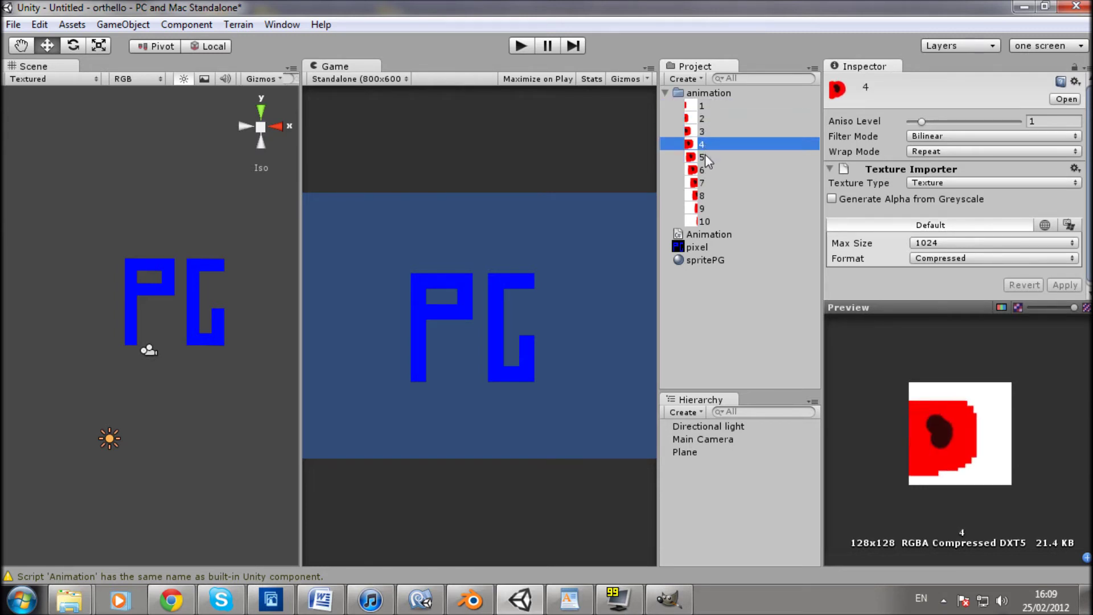
{"action": "key", "text": "Down"}
{"action": "key", "text": "Down"}
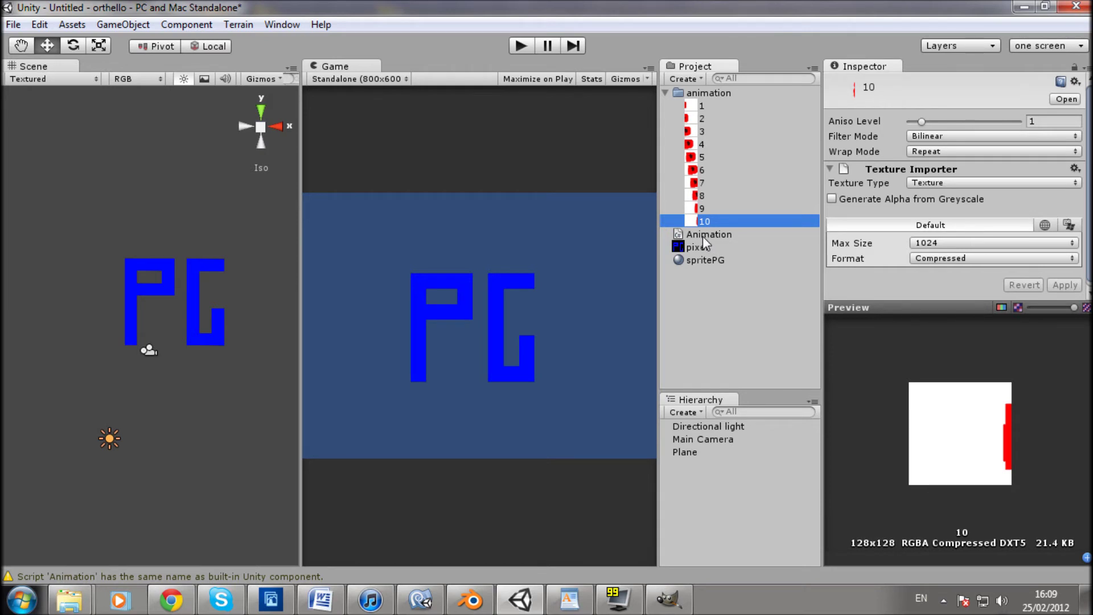
{"action": "left_click", "coordinate": [705, 240]}
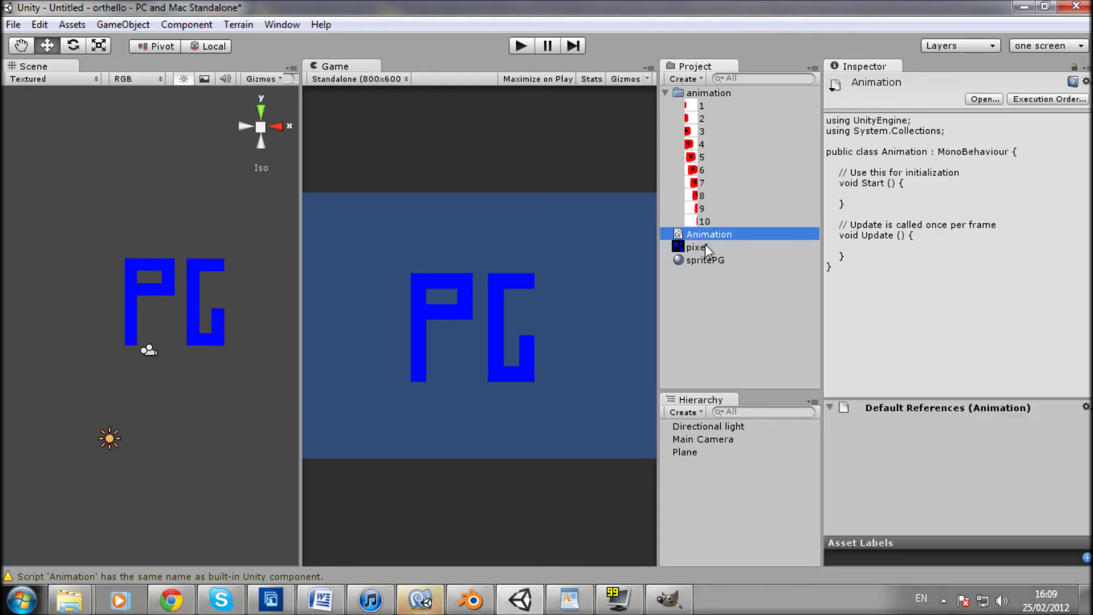
- Show Animation.cs in a maximized MonoDevelop with larger text and select the Update method
{"action": "left_click", "coordinate": [420, 599]}
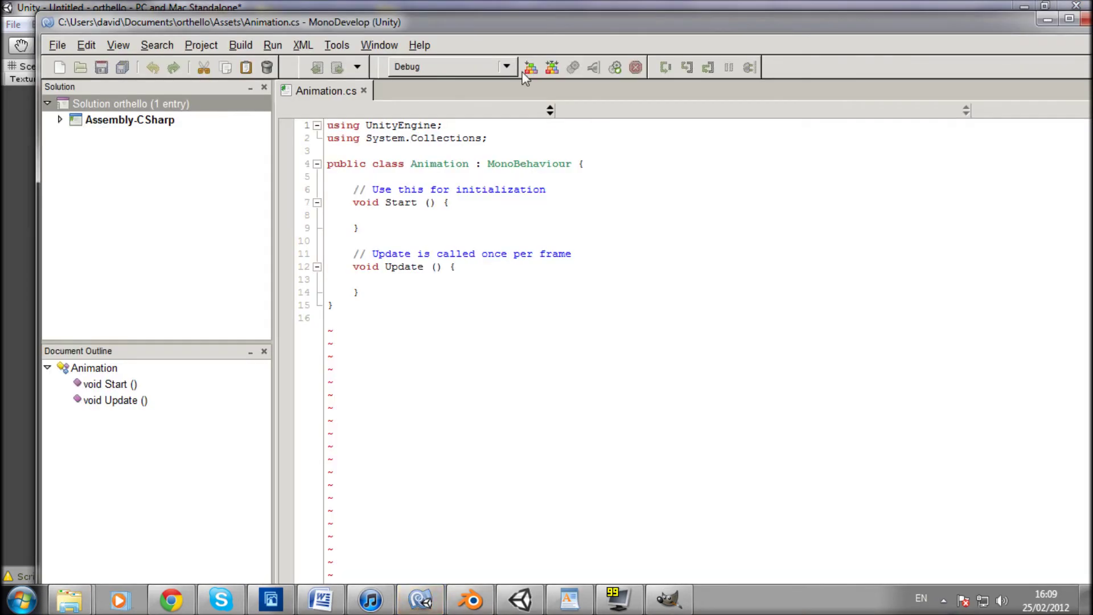
{"action": "left_click_drag", "start_coordinate": [538, 28], "coordinate": [470, 29]}
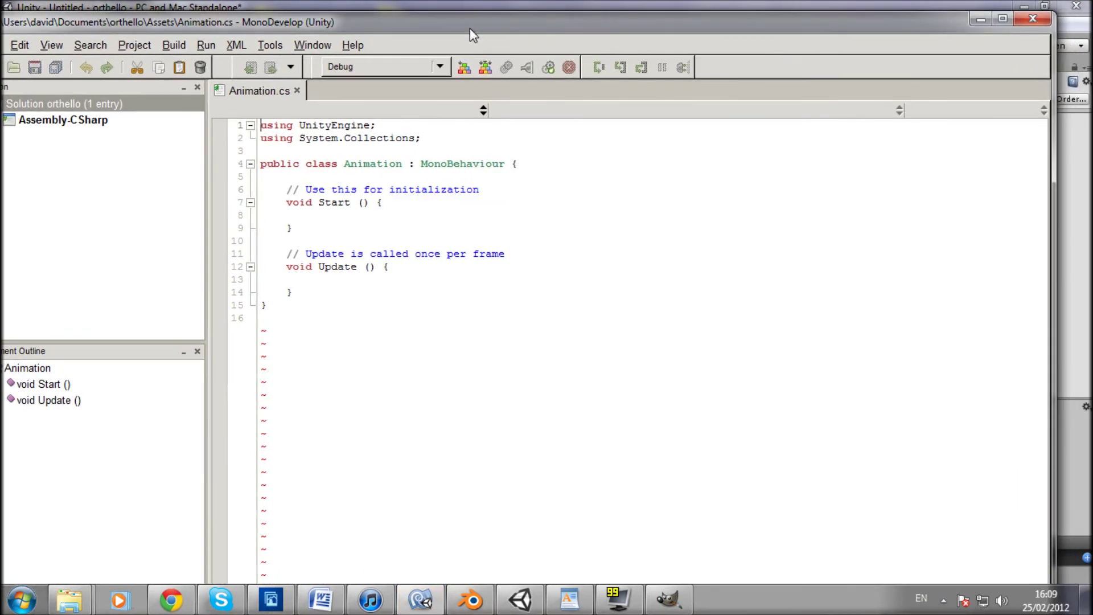
{"action": "left_click", "coordinate": [1002, 20]}
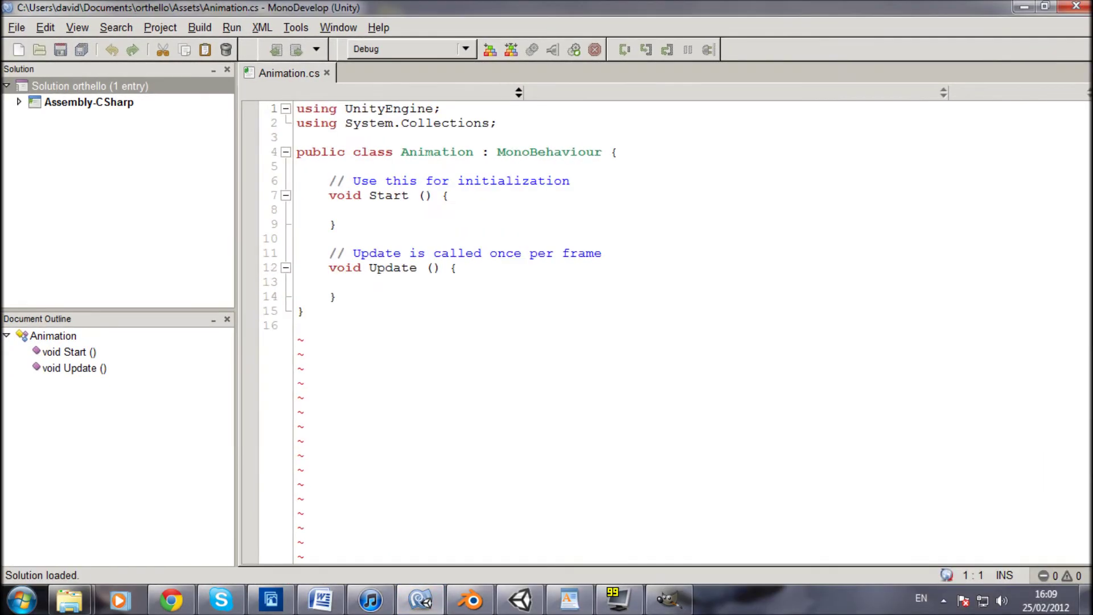
{"action": "key", "text": "ctrl+plus"}
{"action": "key", "text": "ctrl+plus"}
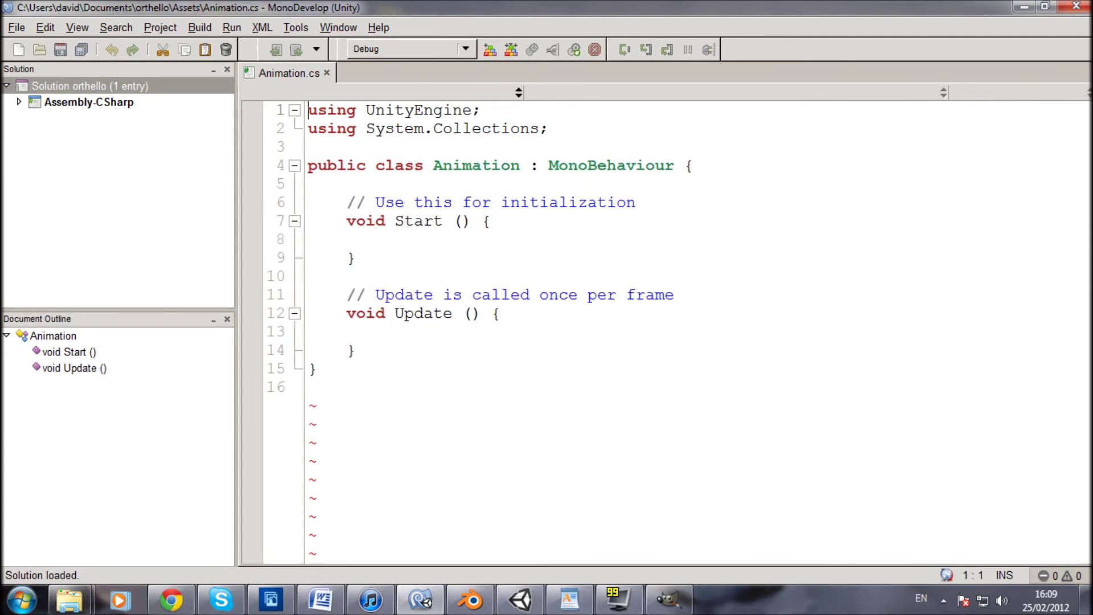
{"action": "left_click_drag", "start_coordinate": [308, 276], "coordinate": [316, 369]}
- Delete the empty Update method and its leftover blank line
{"action": "key", "text": "shift+Left"}
{"action": "key", "text": "shift+Left"}
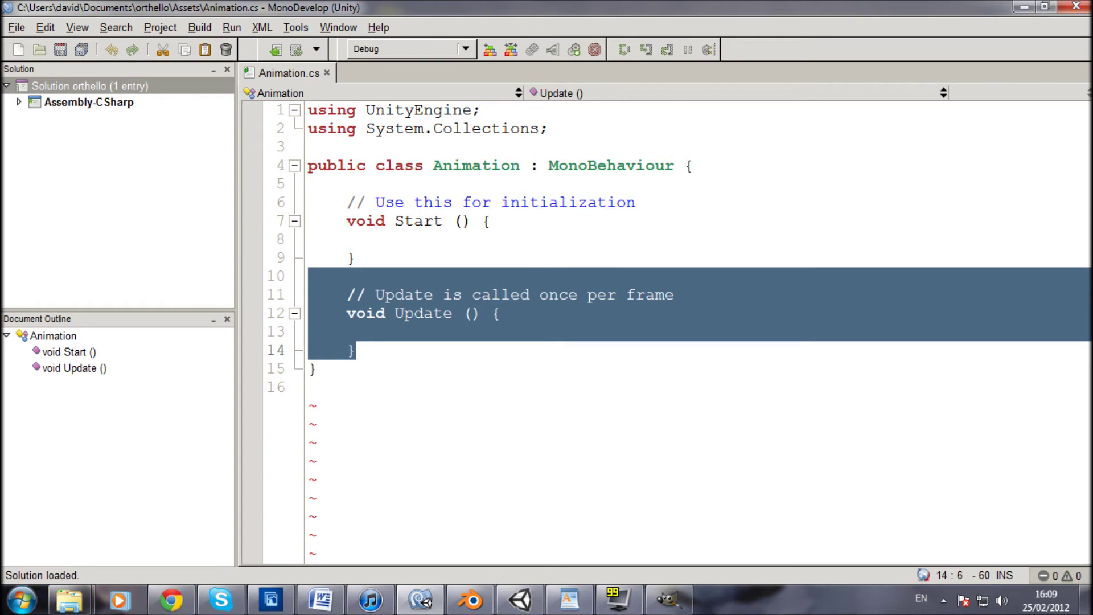
{"action": "key", "text": "Delete"}
{"action": "key", "text": "BackSpace"}
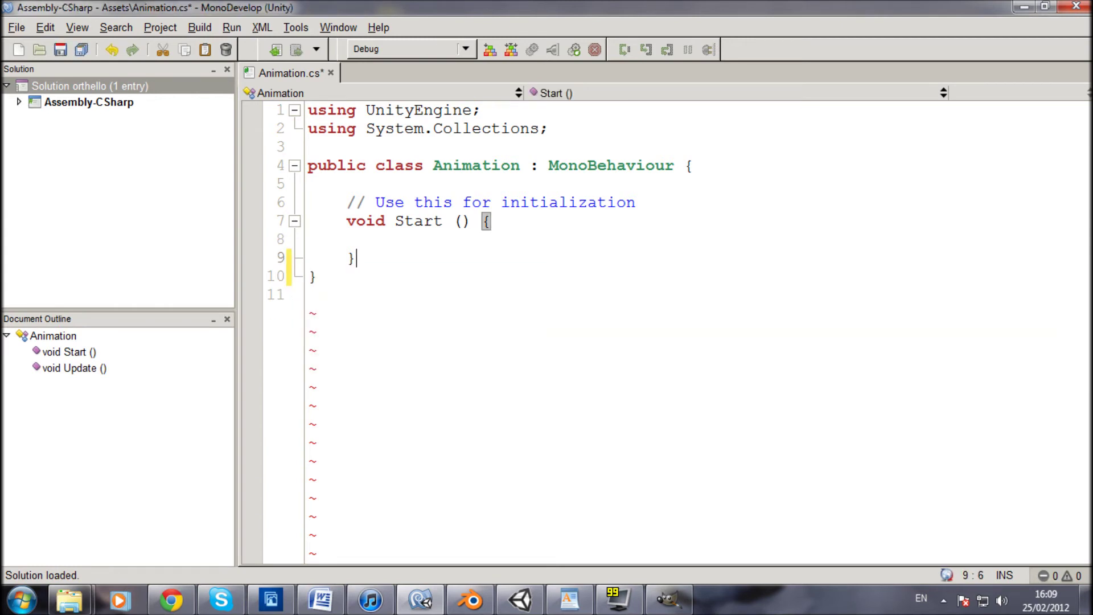
- Declare 'public float FPS;' at the top of the Animation class
{"action": "left_click", "coordinate": [347, 183]}
{"action": "key", "text": "Return"}
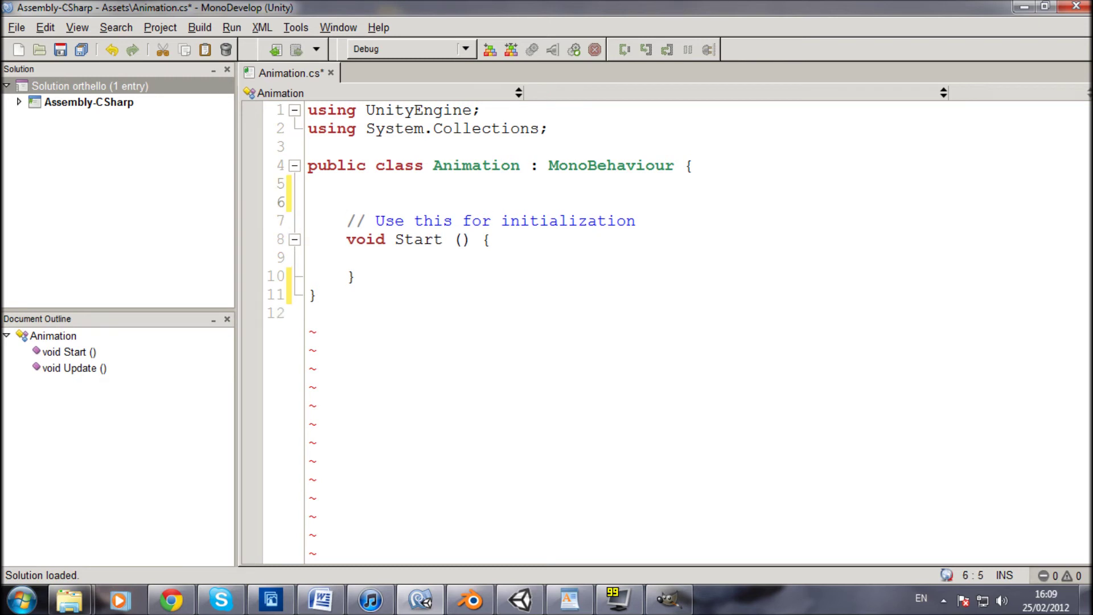
{"action": "type", "text": "P"}
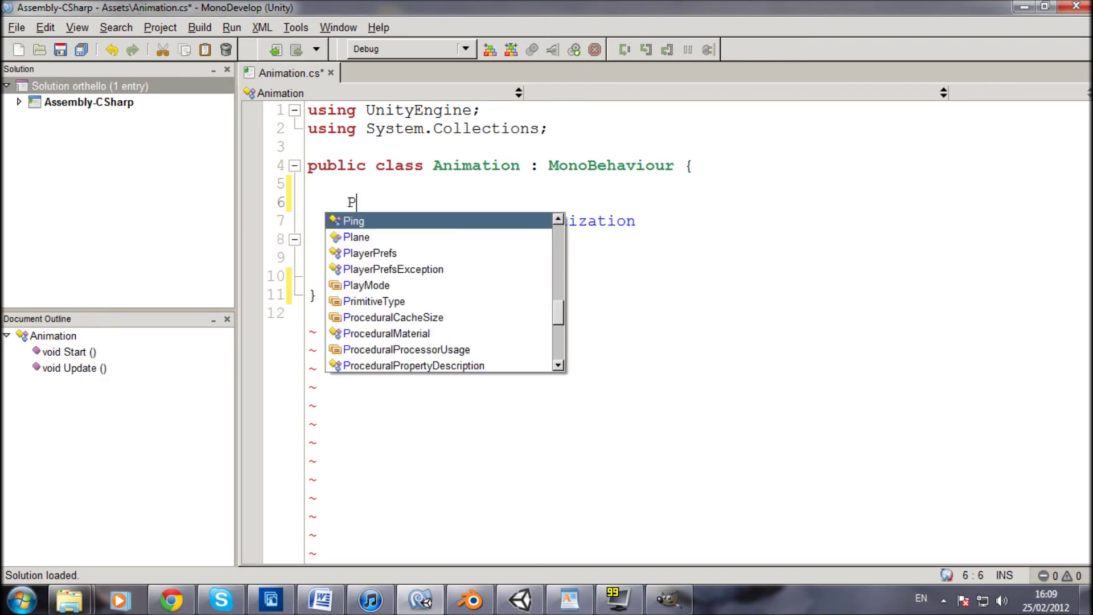
{"action": "key", "text": "BackSpace"}
{"action": "type", "text": "public"}
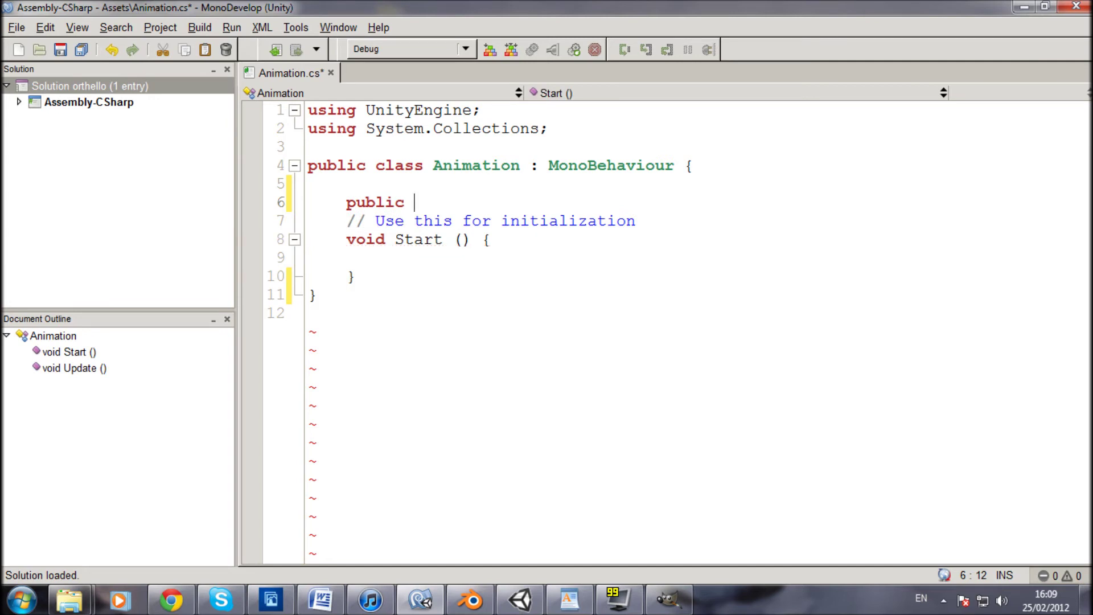
{"action": "type", "text": "fl"}
{"action": "key", "text": "Return"}
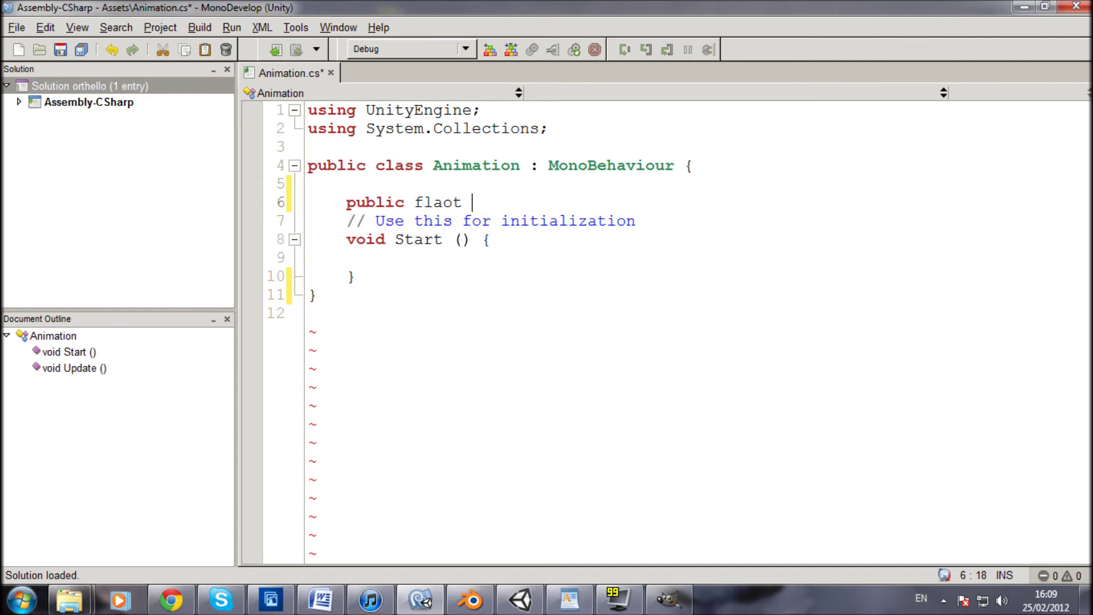
{"action": "key", "text": "BackSpace"}
{"action": "key", "text": "BackSpace"}
{"action": "key", "text": "BackSpace"}
{"action": "key", "text": "BackSpace"}
{"action": "key", "text": "BackSpace"}
{"action": "key", "text": "BackSpace"}
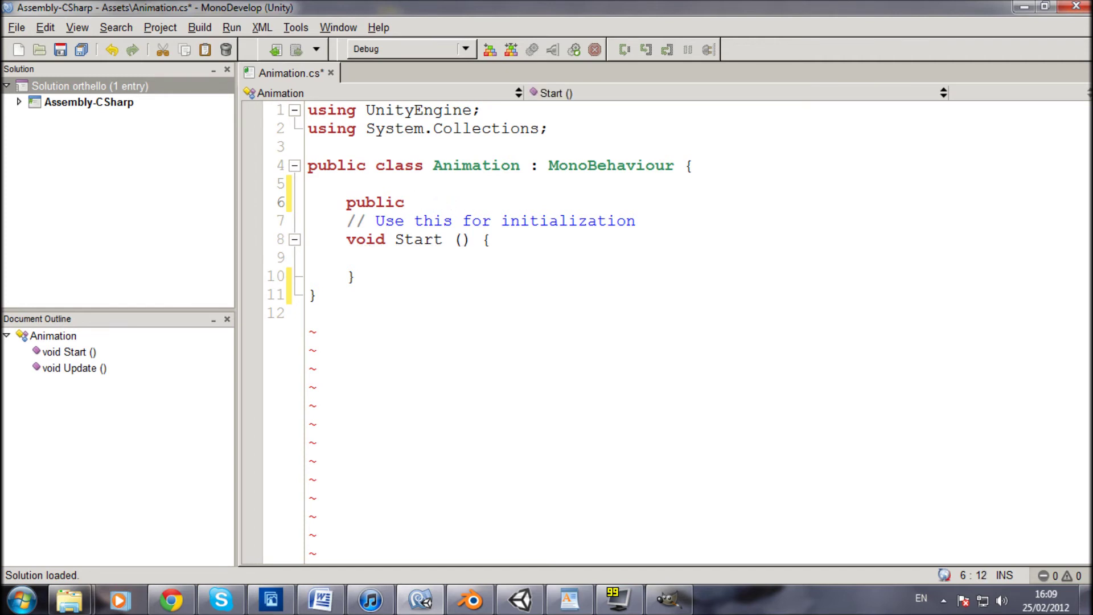
{"action": "type", "text": "float"}
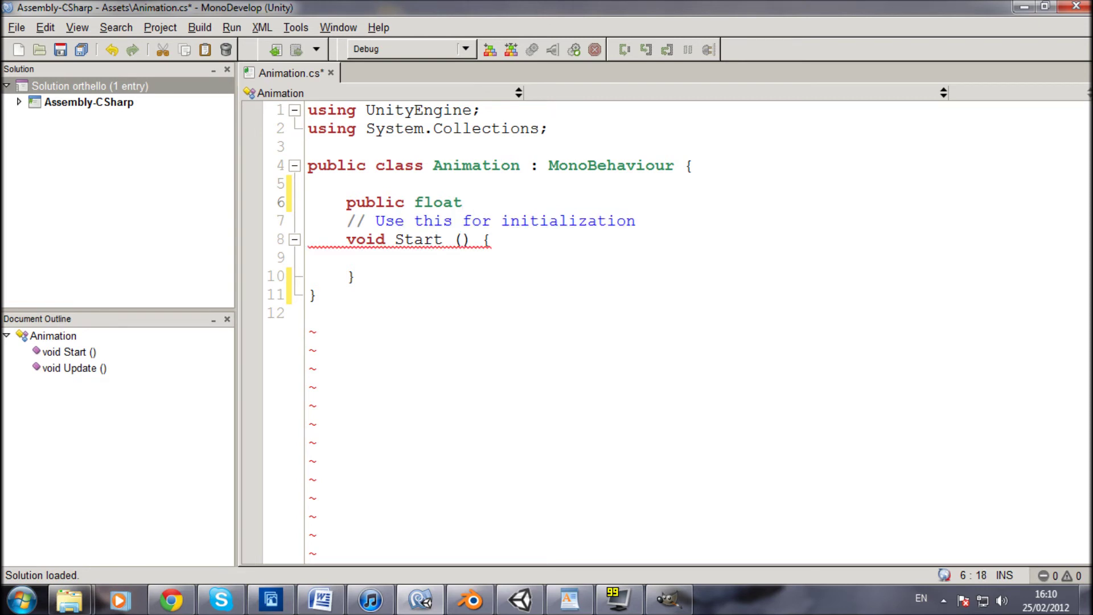
{"action": "type", "text": "FPS;"}
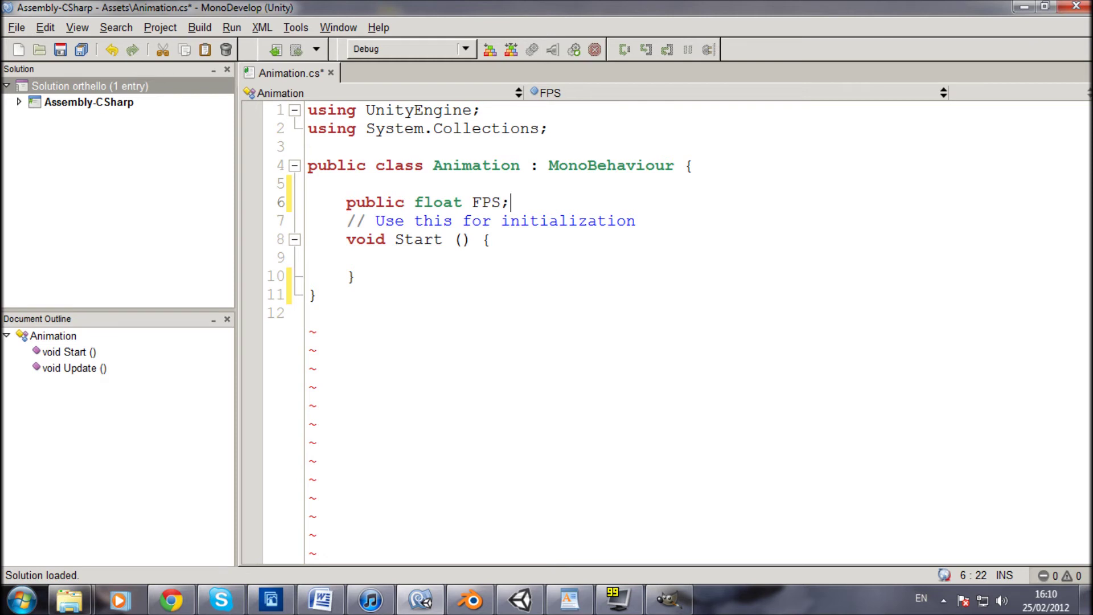
- Add 'private float secondsToWait;' on the line below FPS
{"action": "key", "text": "Return"}
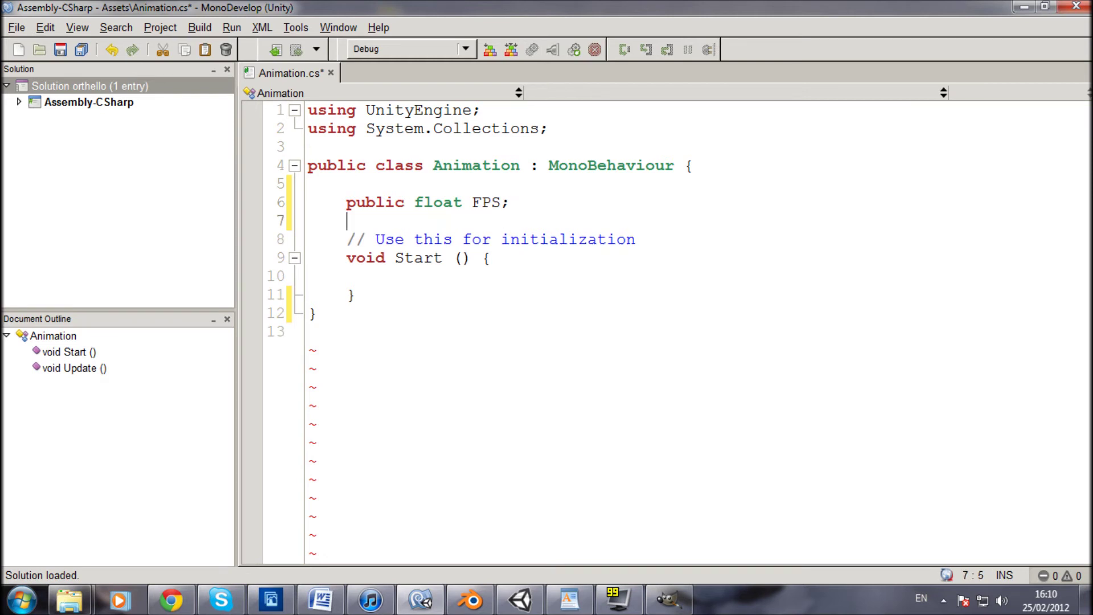
{"action": "type", "text": "pri"}
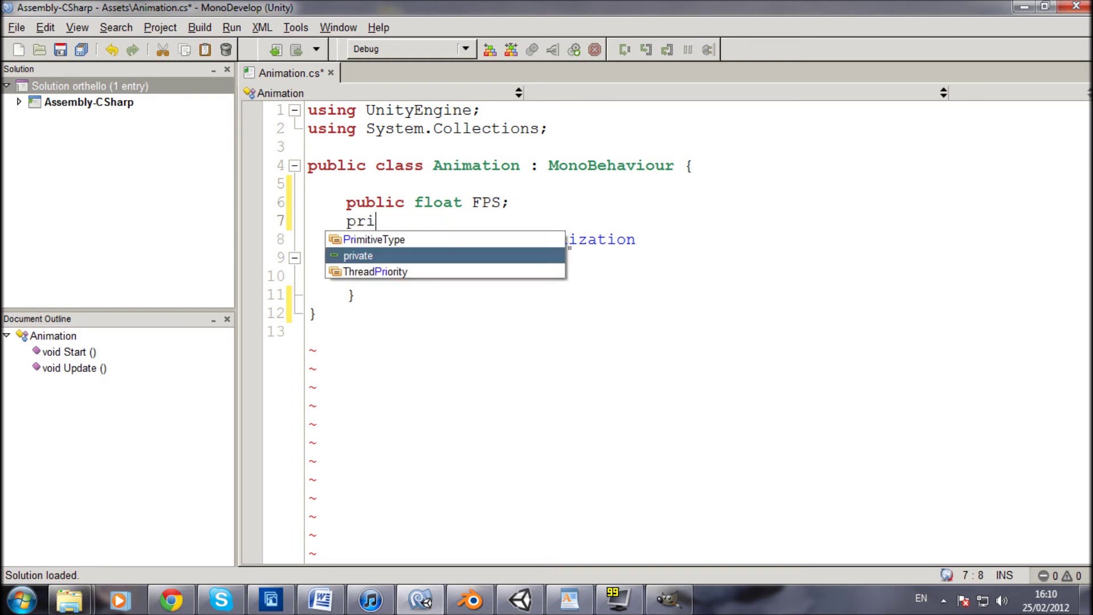
{"action": "key", "text": "Return"}
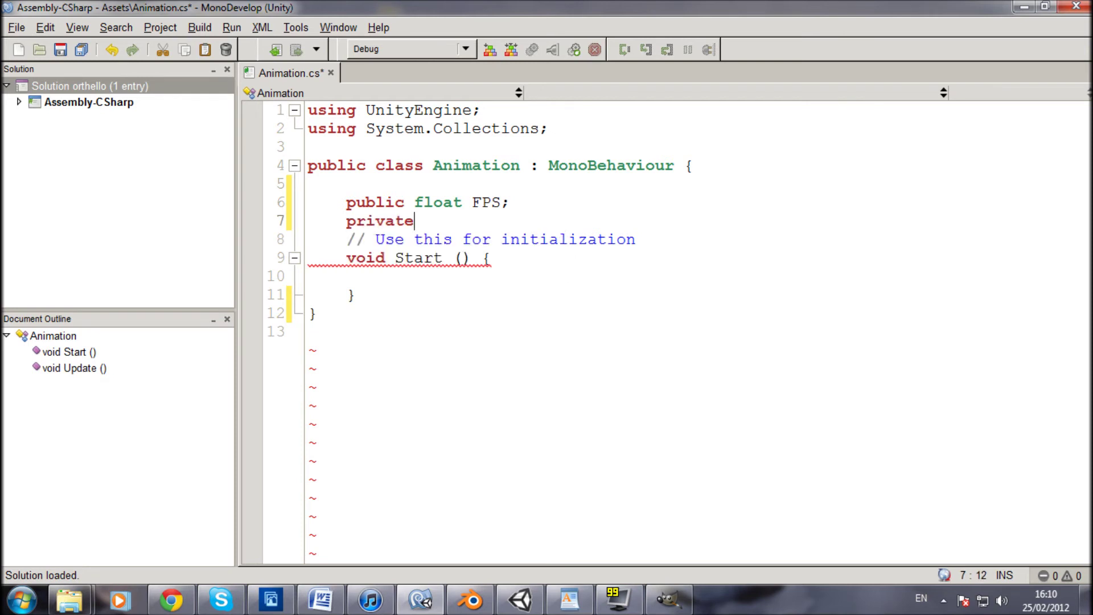
{"action": "type", "text": "flaot"}
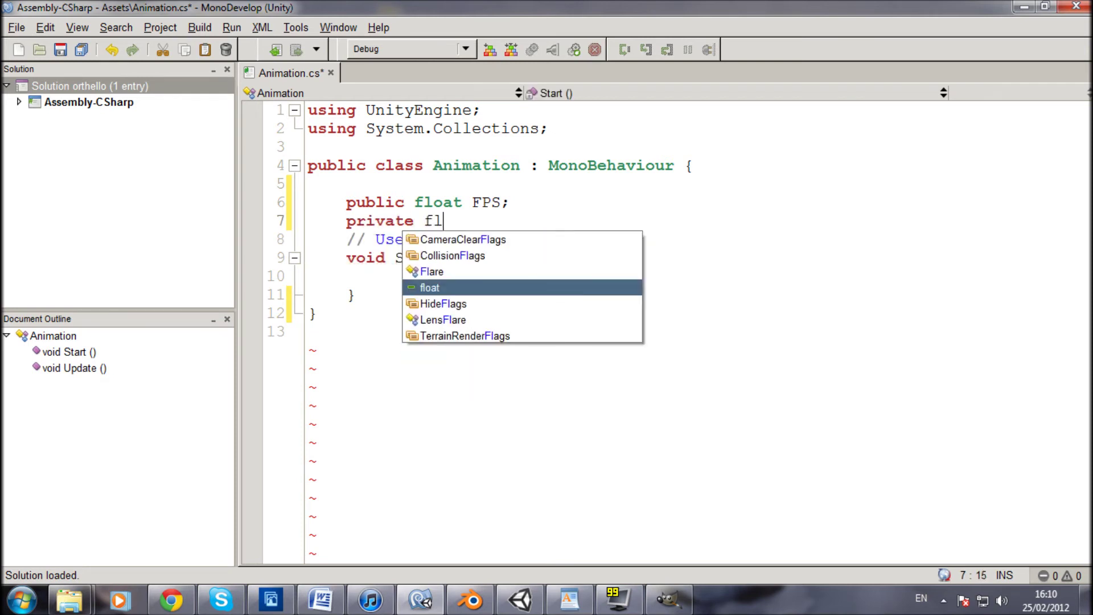
{"action": "key", "text": "BackSpace"}
{"action": "key", "text": "BackSpace"}
{"action": "key", "text": "BackSpace"}
{"action": "type", "text": "oat seconds"}
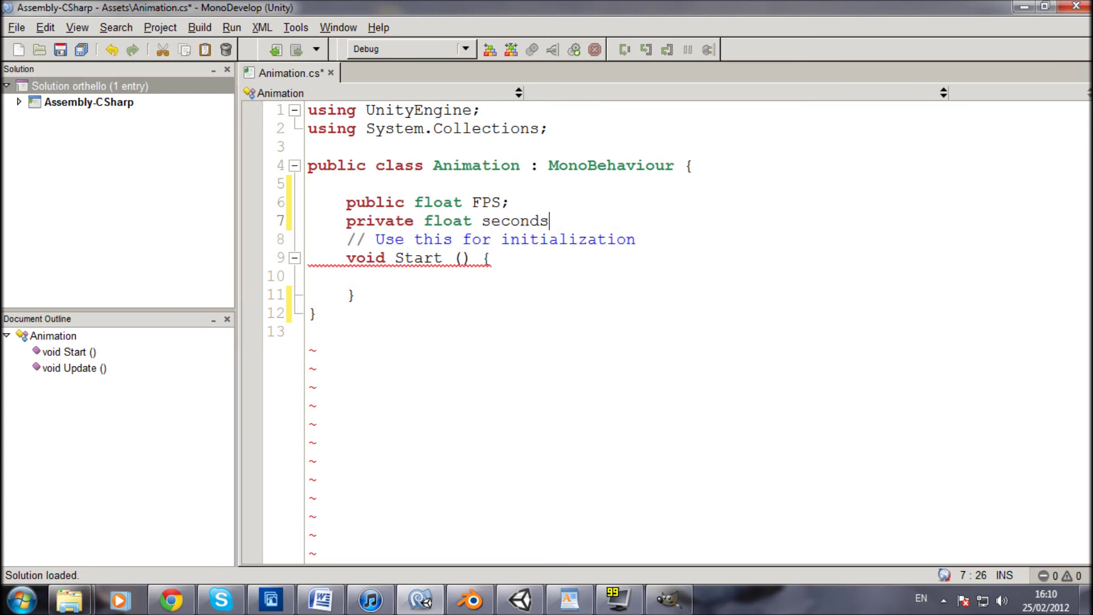
{"action": "type", "text": "ToWait;"}
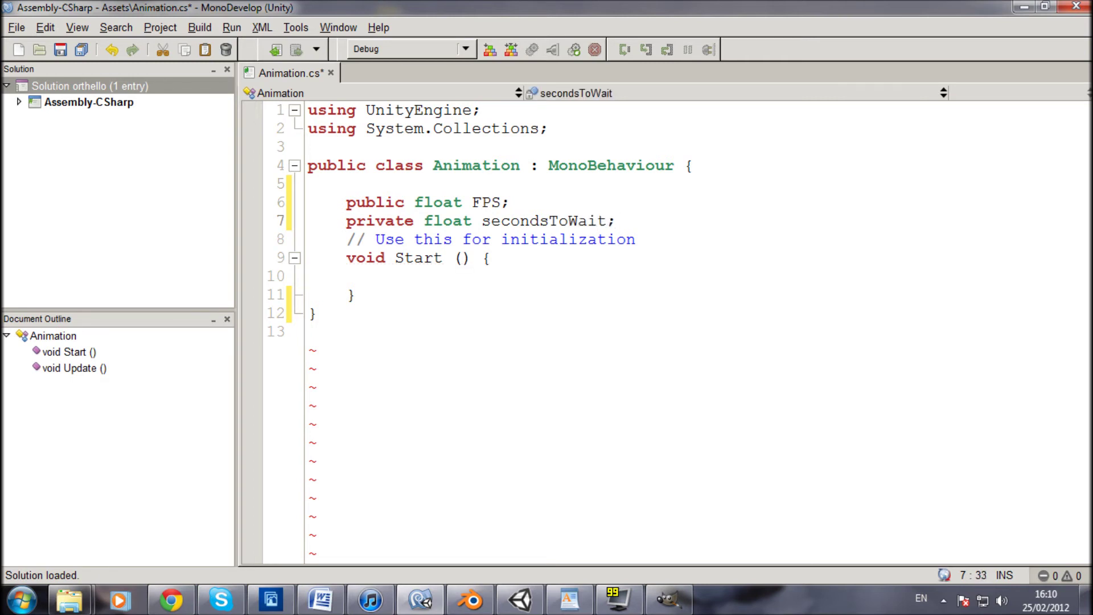
{"action": "key", "text": "Return"}
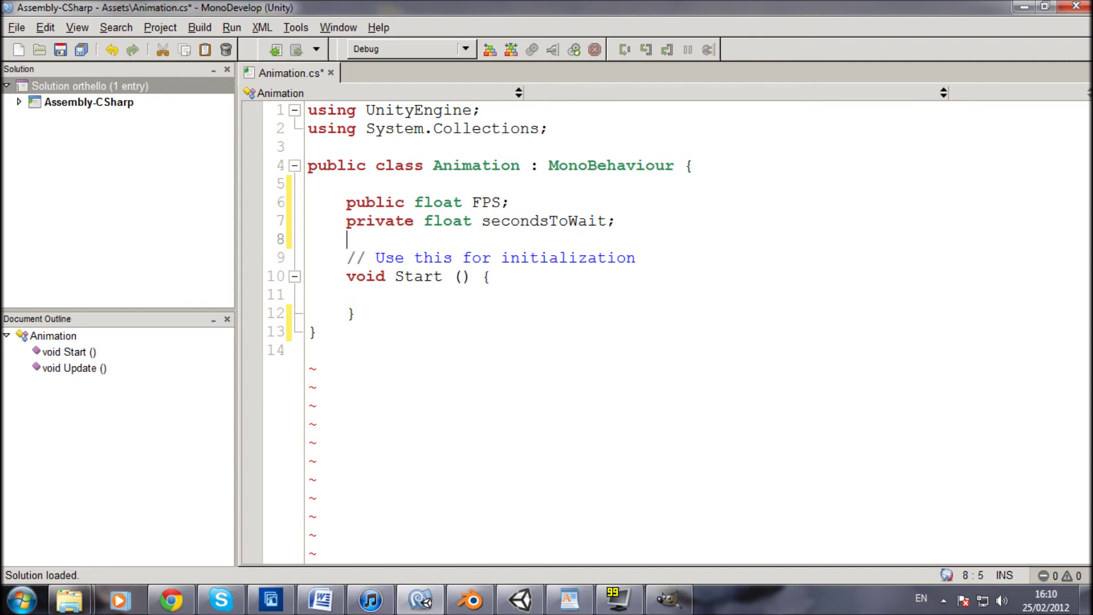
- Declare 'public Texture[] frames;' on line 8
{"action": "type", "text": "P"}
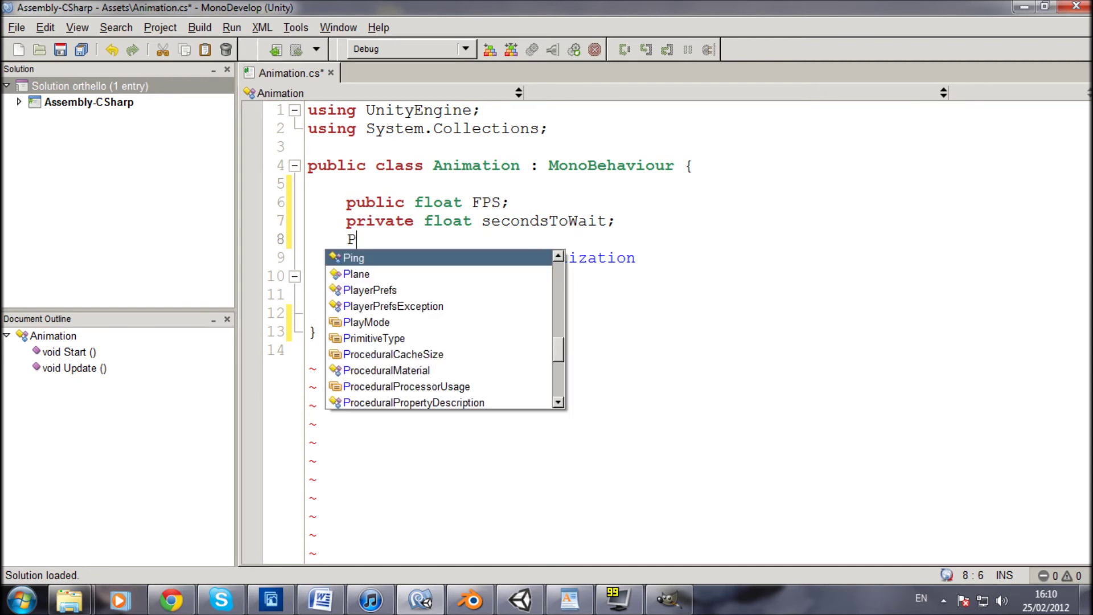
{"action": "key", "text": "BackSpace"}
{"action": "type", "text": "public "}
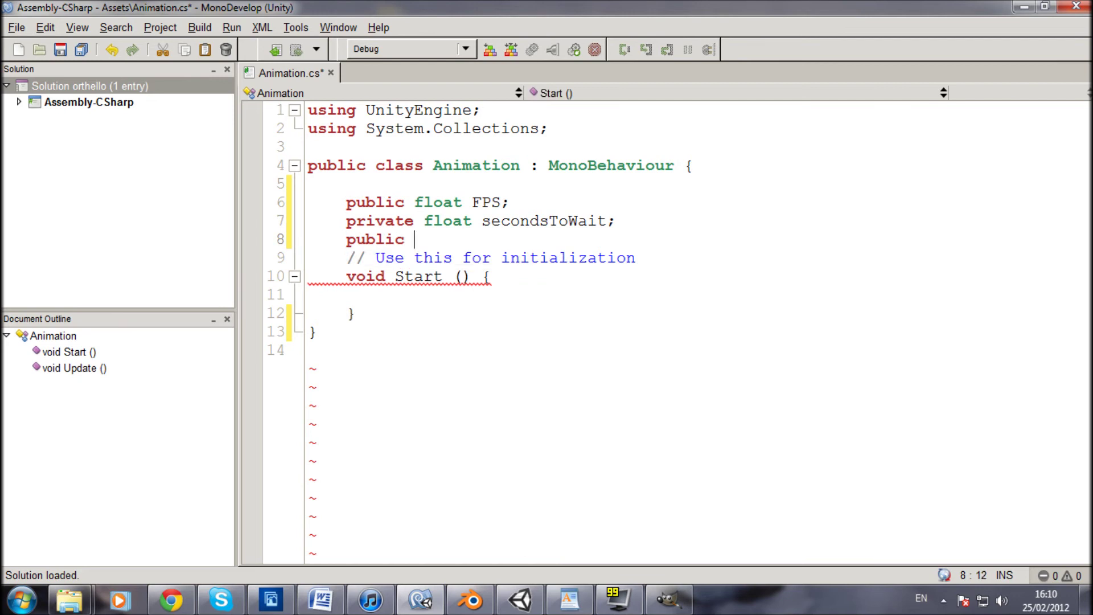
{"action": "type", "text": "Textu"}
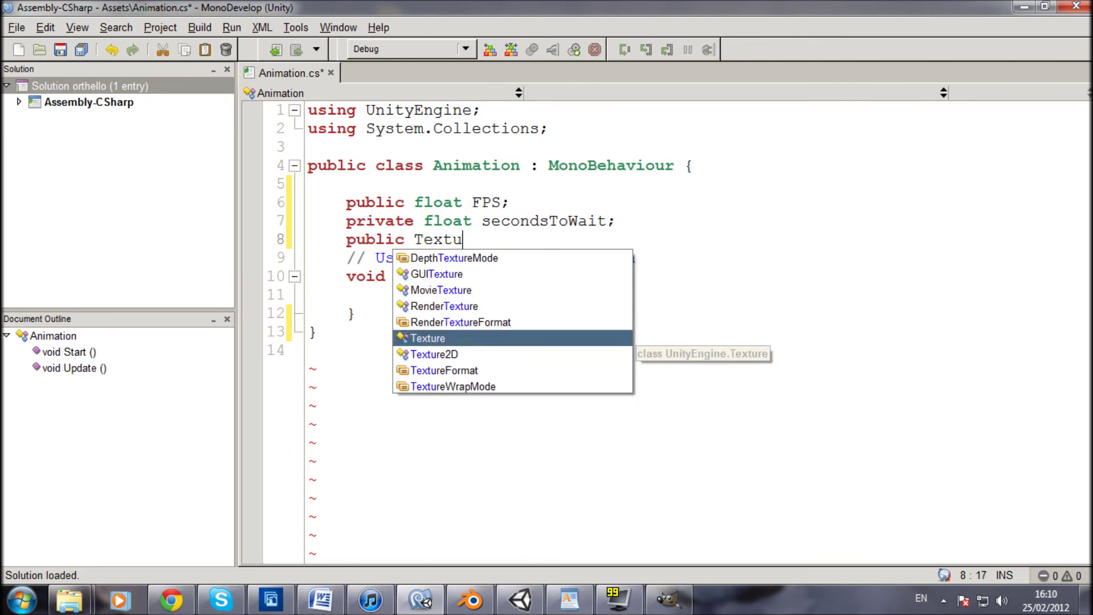
{"action": "type", "text": "re"}
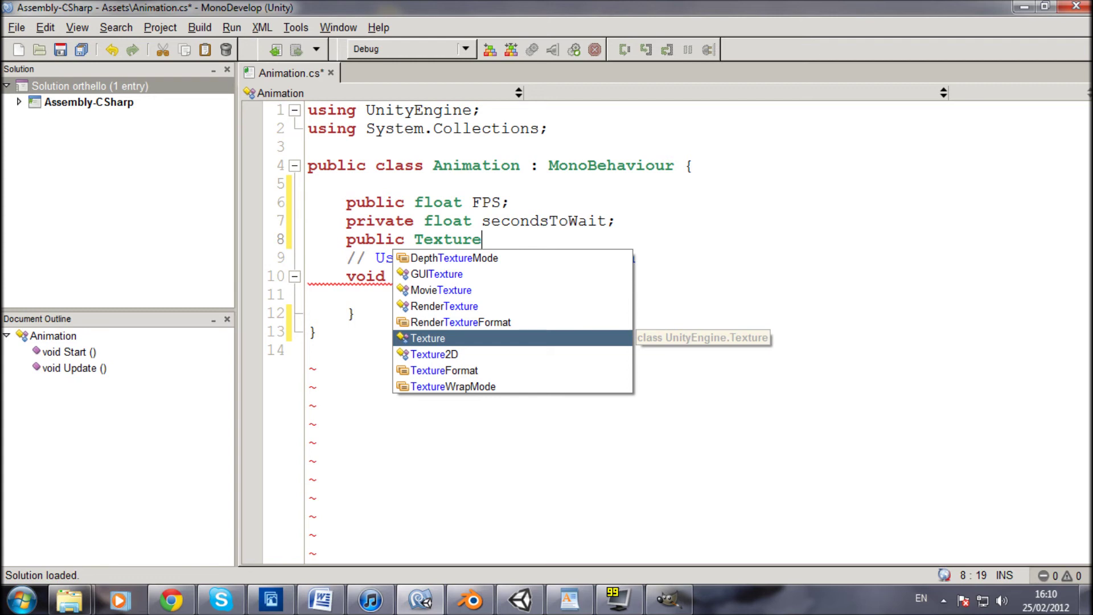
{"action": "key", "text": "Escape"}
{"action": "type", "text": "[]"}
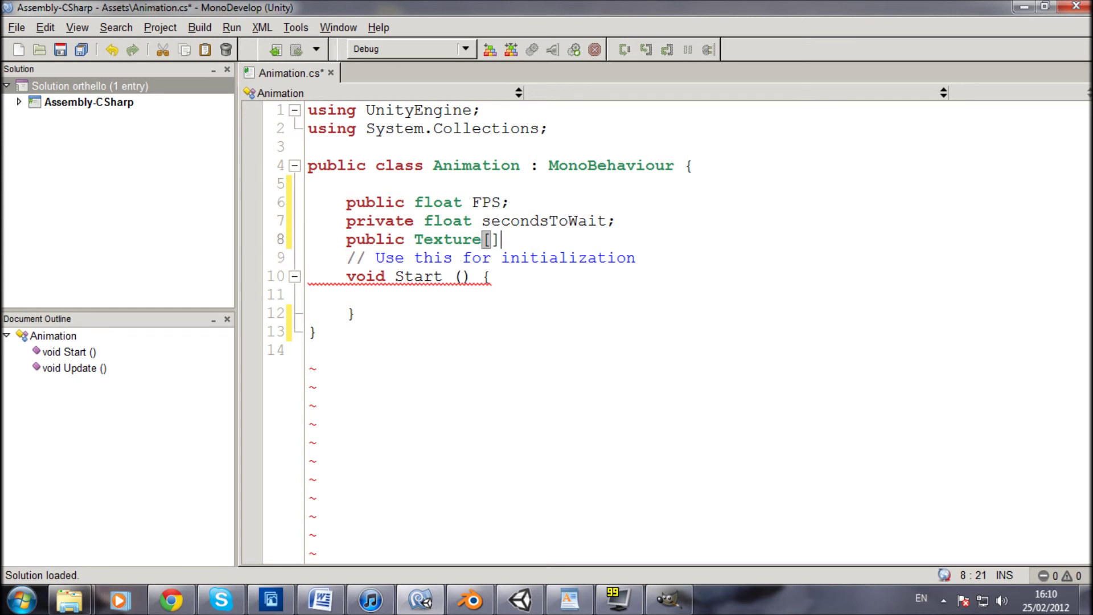
{"action": "type", "text": "frame"}
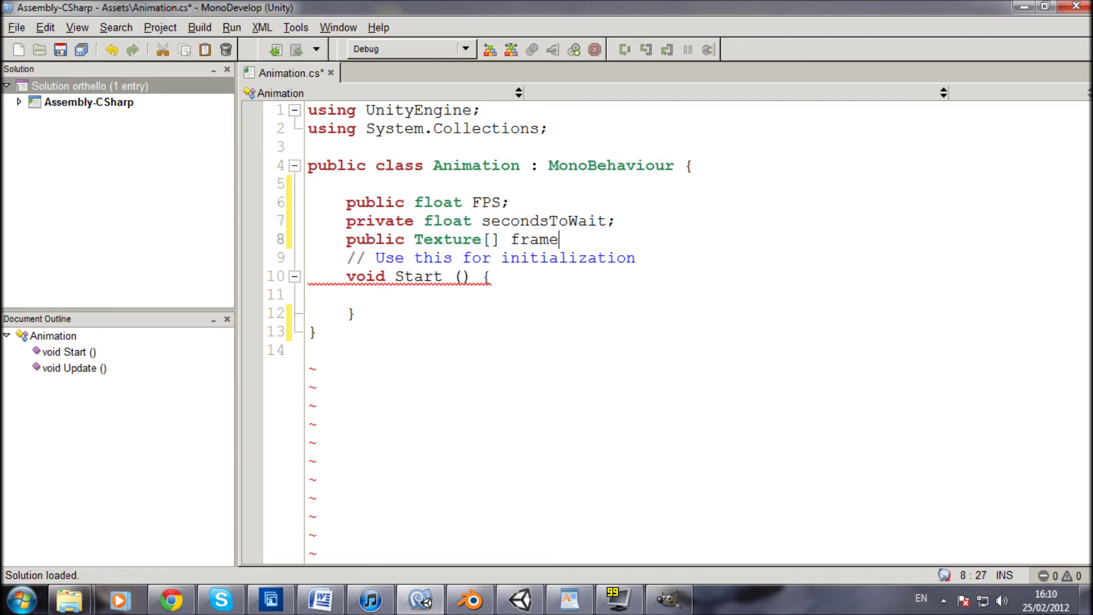
{"action": "type", "text": "s;"}
- After a blank line, declare 'private int currentFrame;'
{"action": "key", "text": "Return"}
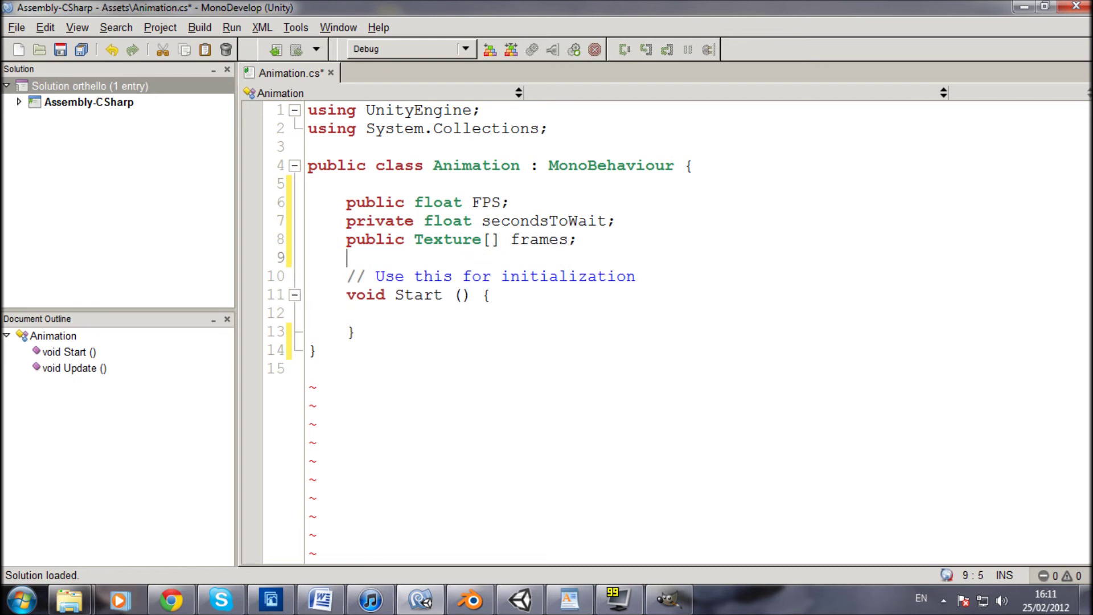
{"action": "key", "text": "Return"}
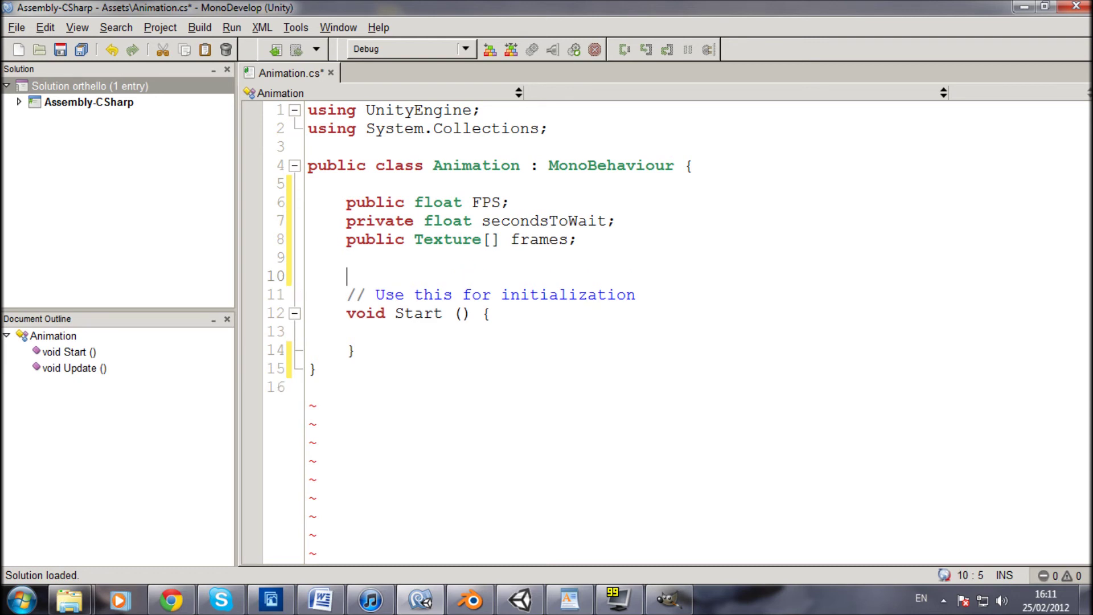
{"action": "type", "text": "private"}
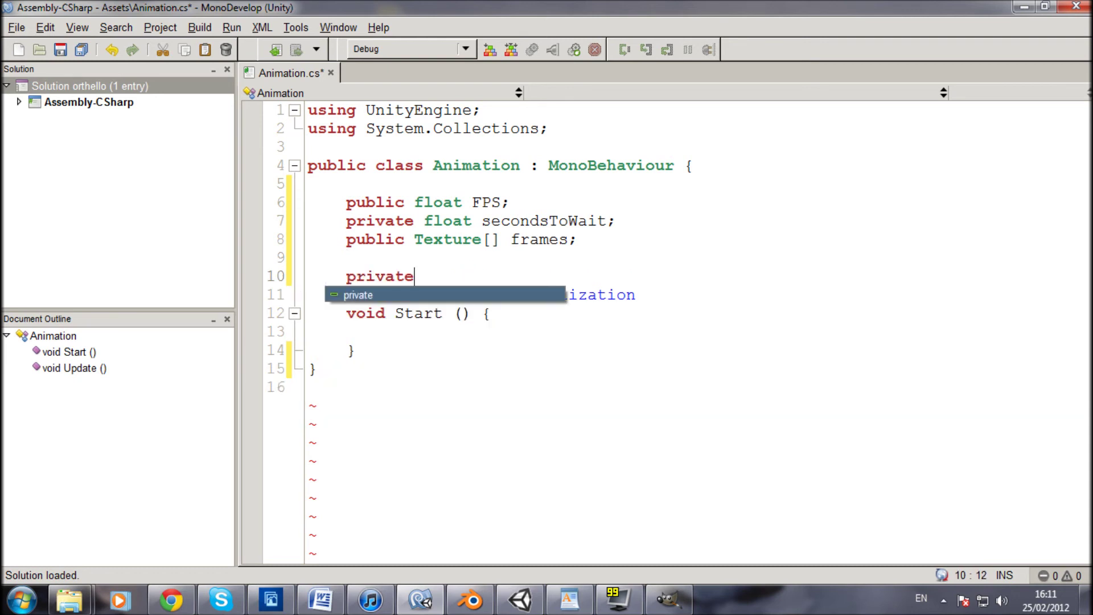
{"action": "type", "text": " int"}
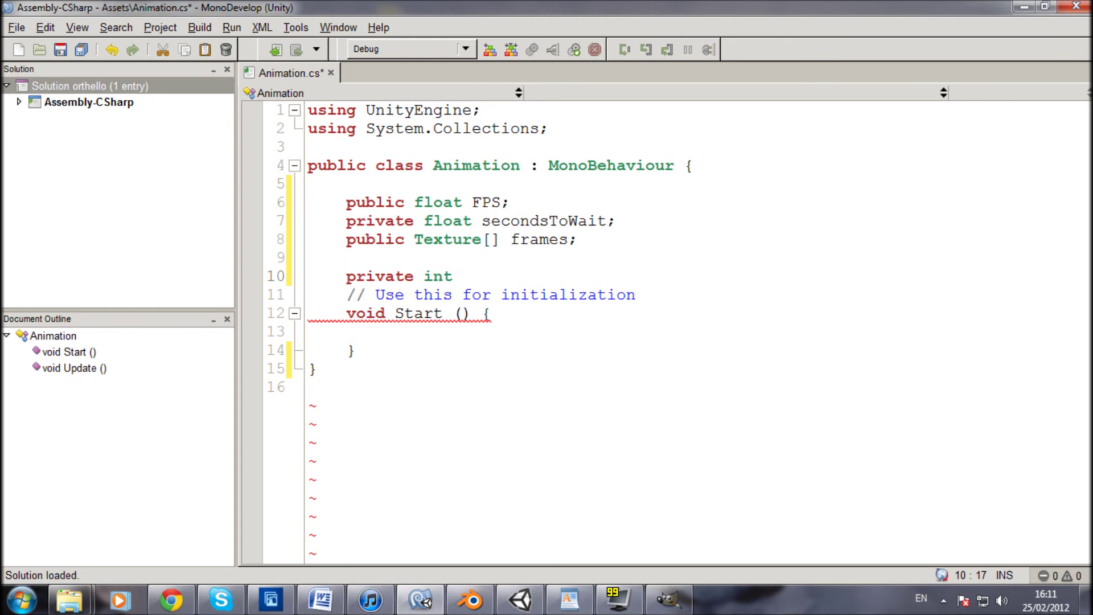
{"action": "type", "text": "currentFrame;"}
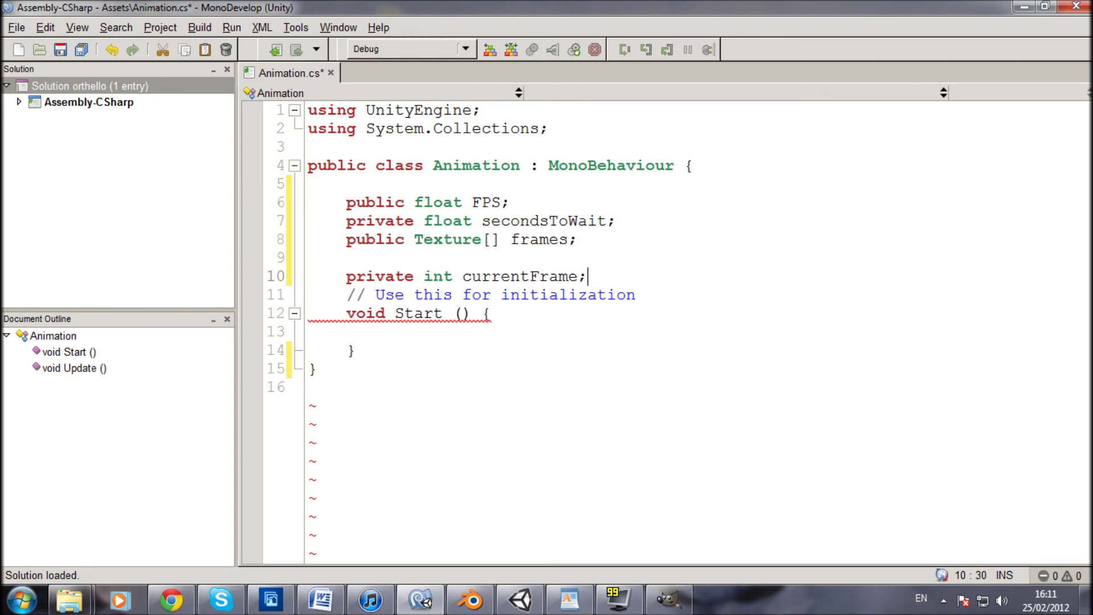
{"action": "key", "text": "Return"}
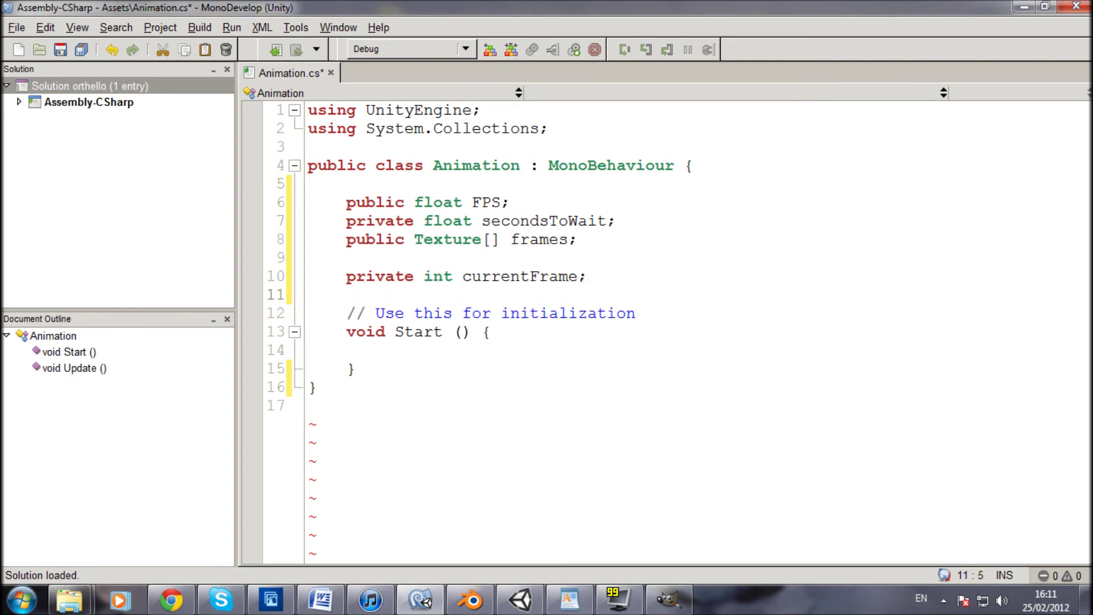
- Write the 'IEnumerator Animate()' signature below the Start method
{"action": "left_click", "coordinate": [357, 368]}
{"action": "key", "text": "Return"}
{"action": "key", "text": "Return"}
{"action": "type", "text": "I"}
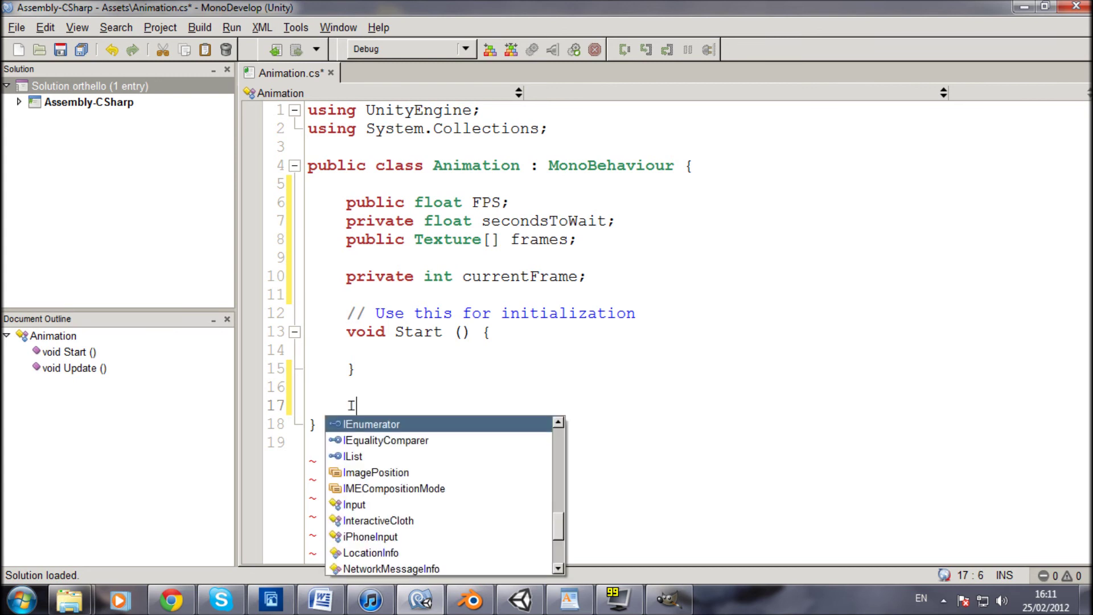
{"action": "type", "text": "E"}
{"action": "key", "text": "Return"}
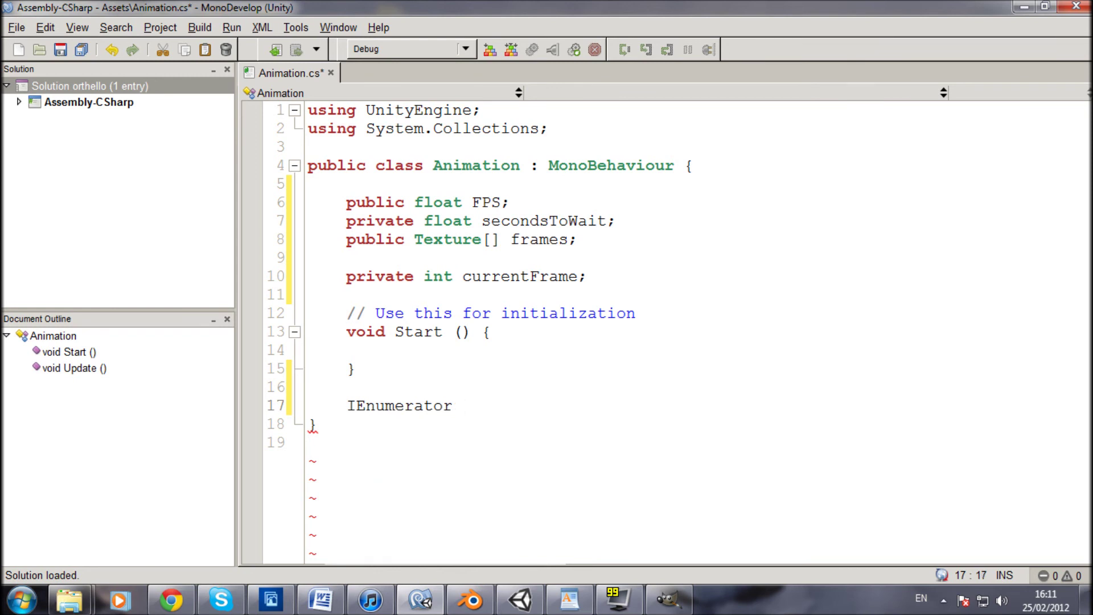
{"action": "type", "text": "Animate()"}
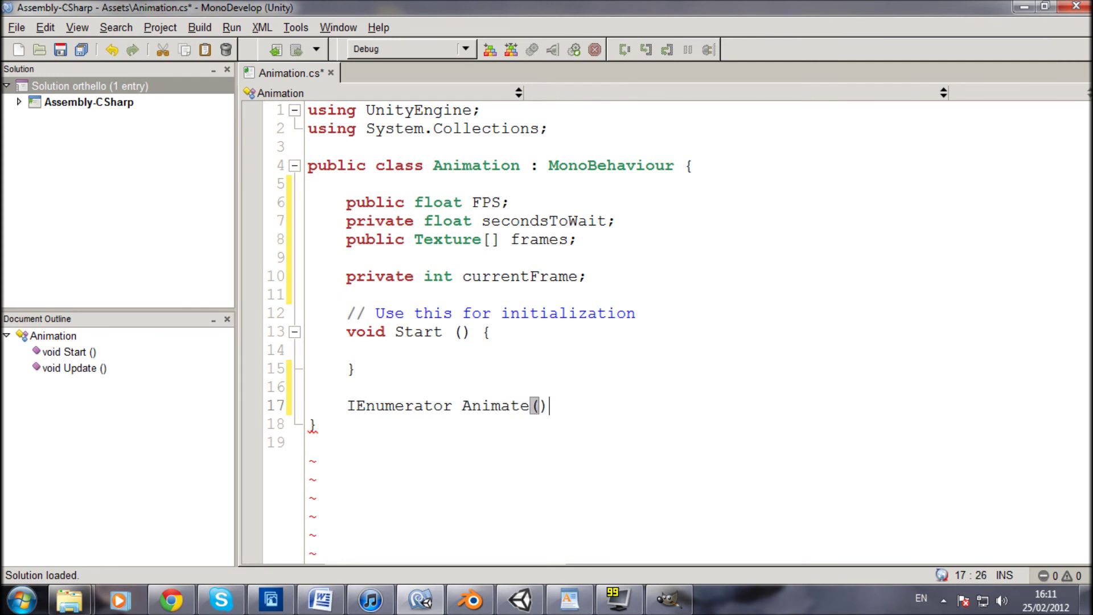
- Add opening and closing braces for Animate with an indented empty line inside
{"action": "key", "text": "Return"}
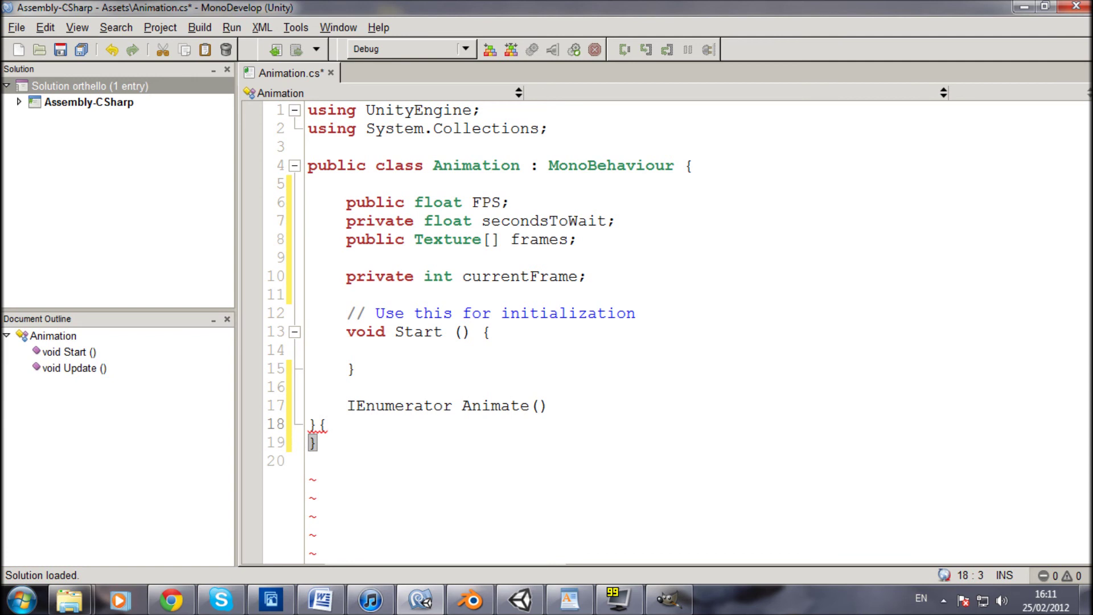
{"action": "key", "text": "BackSpace"}
{"action": "key", "text": "Return"}
{"action": "type", "text": "{"}
{"action": "key", "text": "Return"}
{"action": "type", "text": "}"}
{"action": "key", "text": "Up"}
{"action": "key", "text": "Return"}
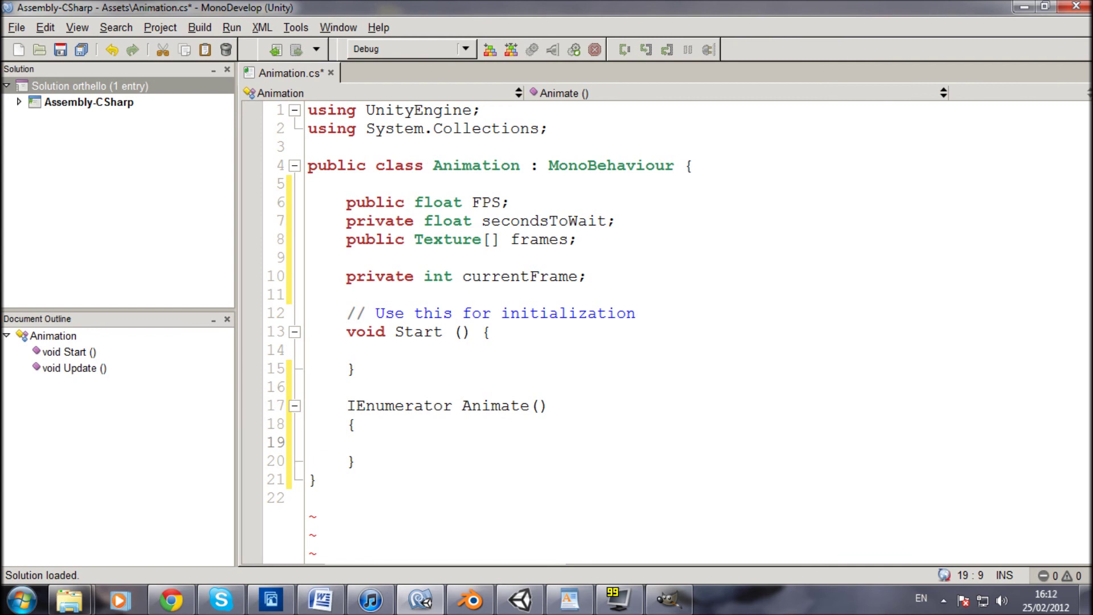
- Declare 'bool stop = false;' inside Animate
{"action": "type", "text": "bool"}
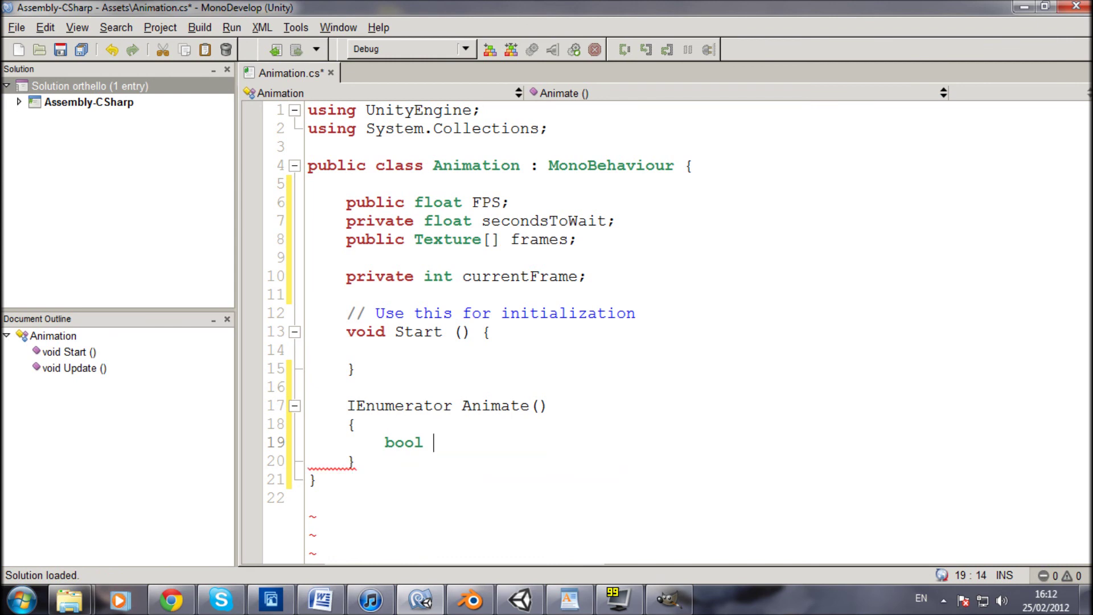
{"action": "type", "text": "st"}
{"action": "key", "text": "BackSpace"}
{"action": "key", "text": "BackSpace"}
{"action": "type", "text": "stop = "}
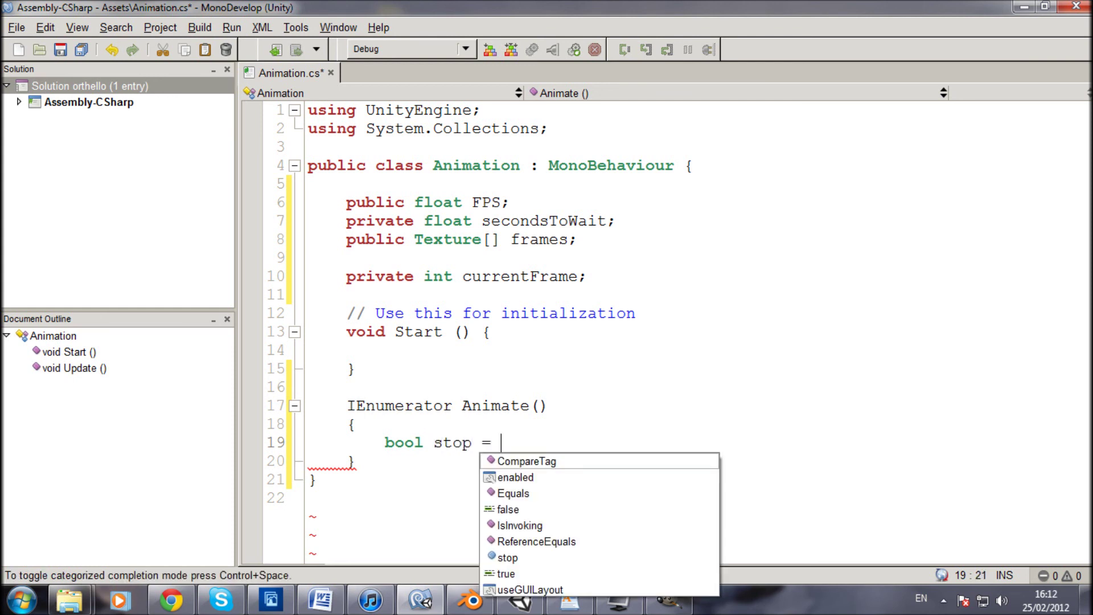
{"action": "type", "text": "false"}
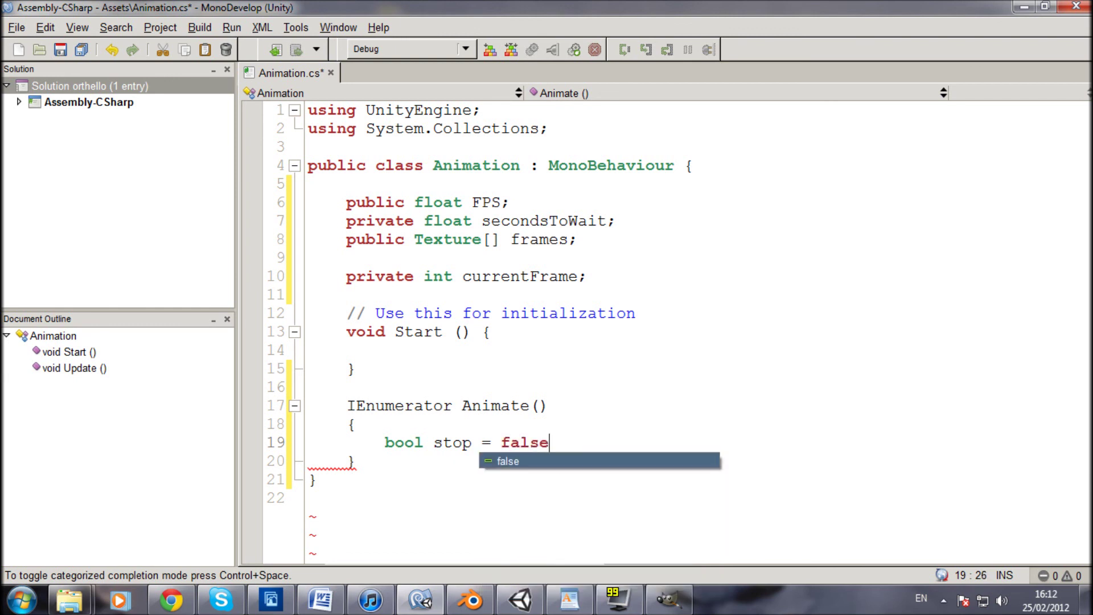
{"action": "type", "text": ";"}
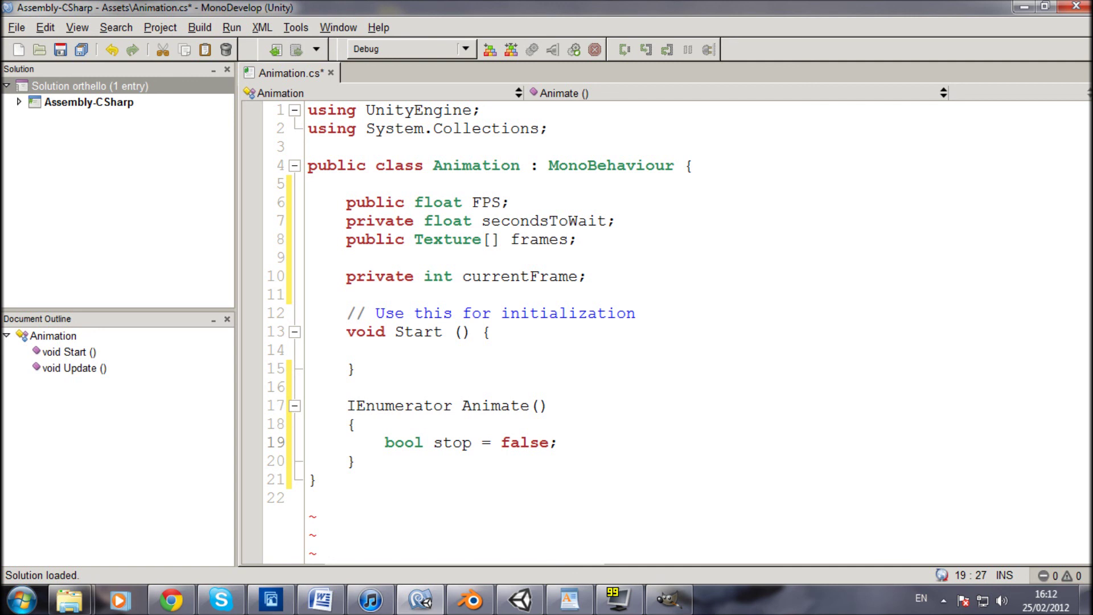
{"action": "key", "text": "Return"}
{"action": "key", "text": "Return"}
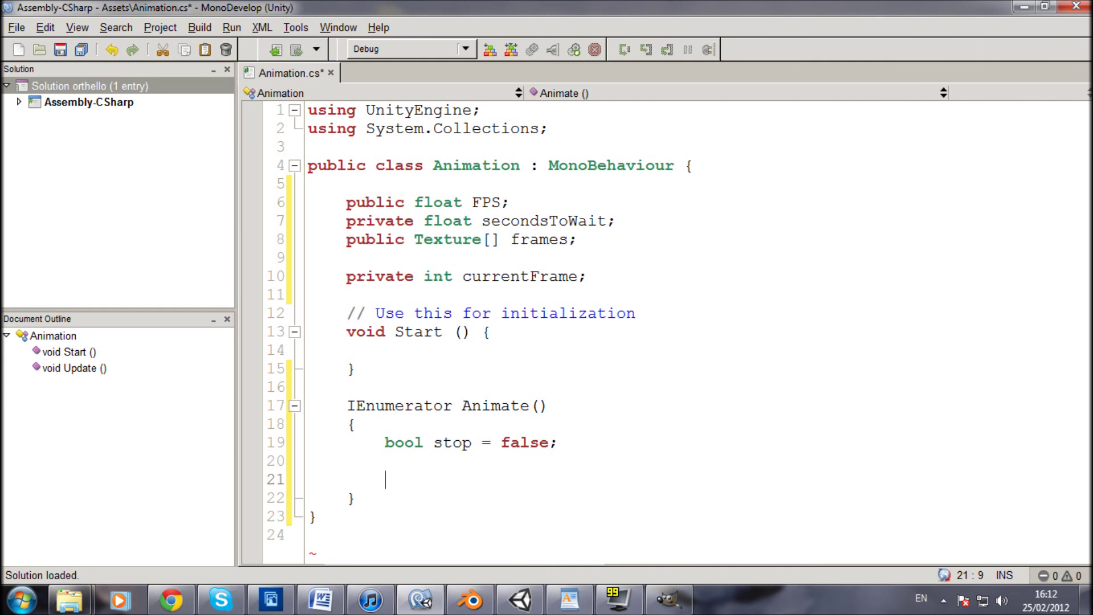
- Begin the statement 'yield return new WaitForSeconds(' below it
{"action": "type", "text": "y"}
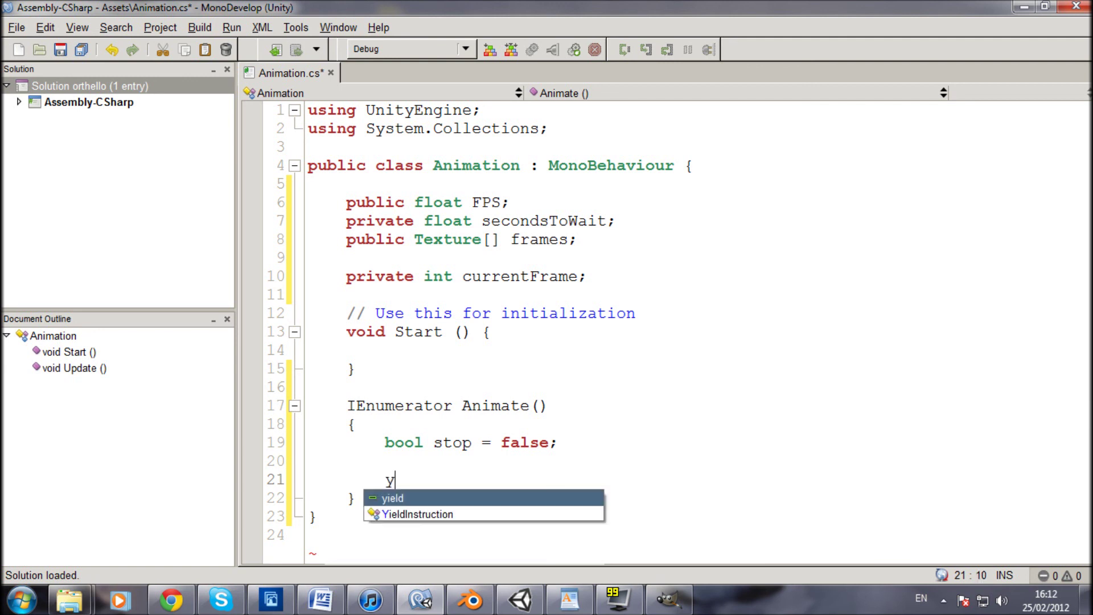
{"action": "type", "text": "ield "}
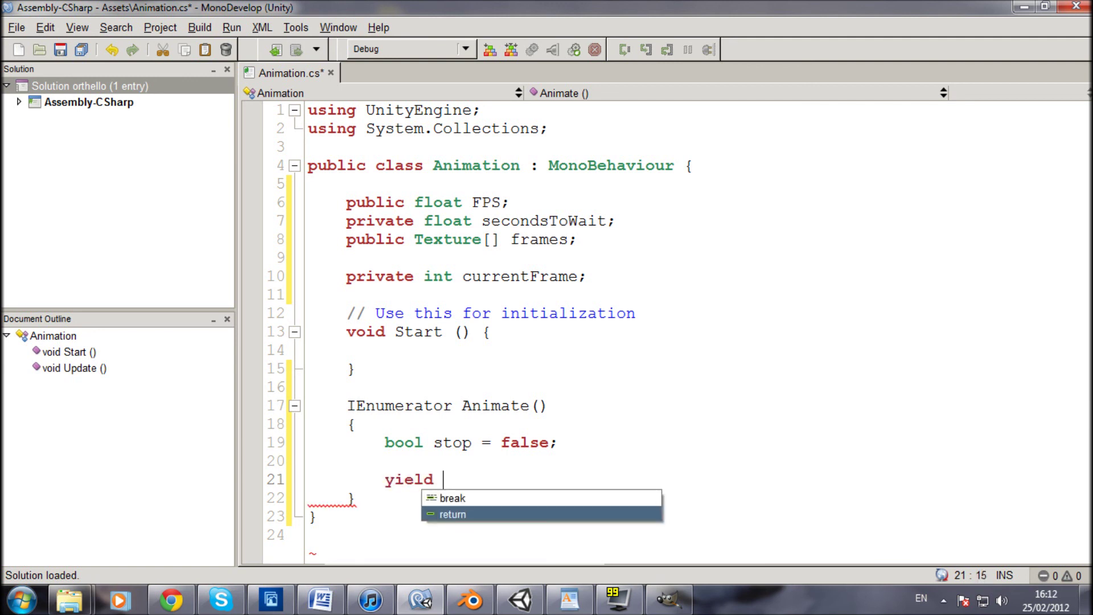
{"action": "type", "text": "return"}
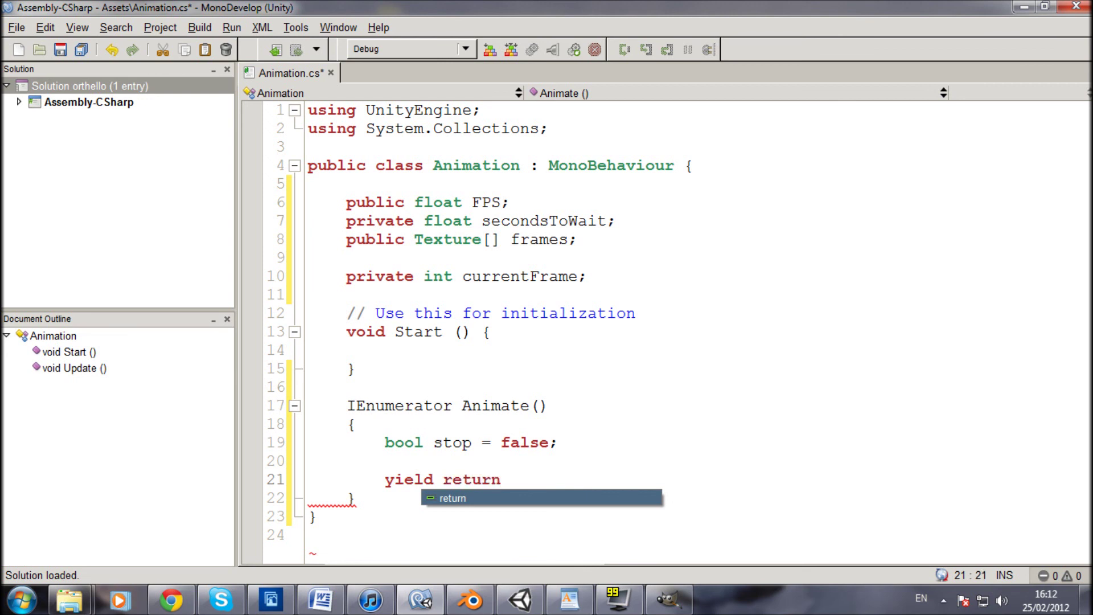
{"action": "type", "text": " new wa"}
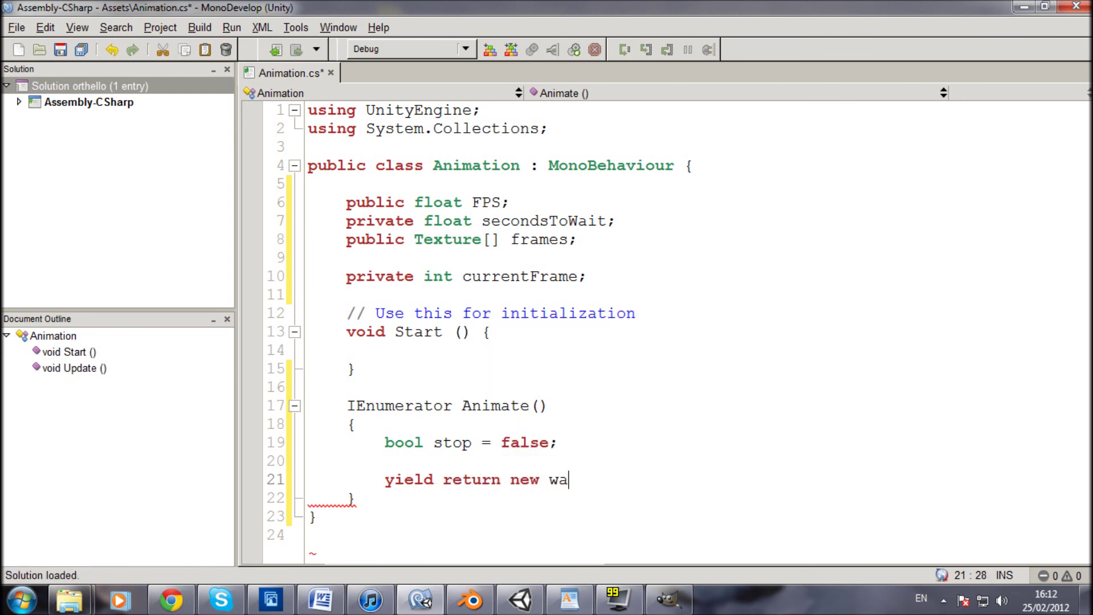
{"action": "type", "text": "it"}
{"action": "key", "text": "BackSpace"}
{"action": "key", "text": "BackSpace"}
{"action": "key", "text": "BackSpace"}
{"action": "key", "text": "BackSpace"}
{"action": "type", "text": "Wai"}
{"action": "key", "text": "Return"}
{"action": "type", "text": "("}
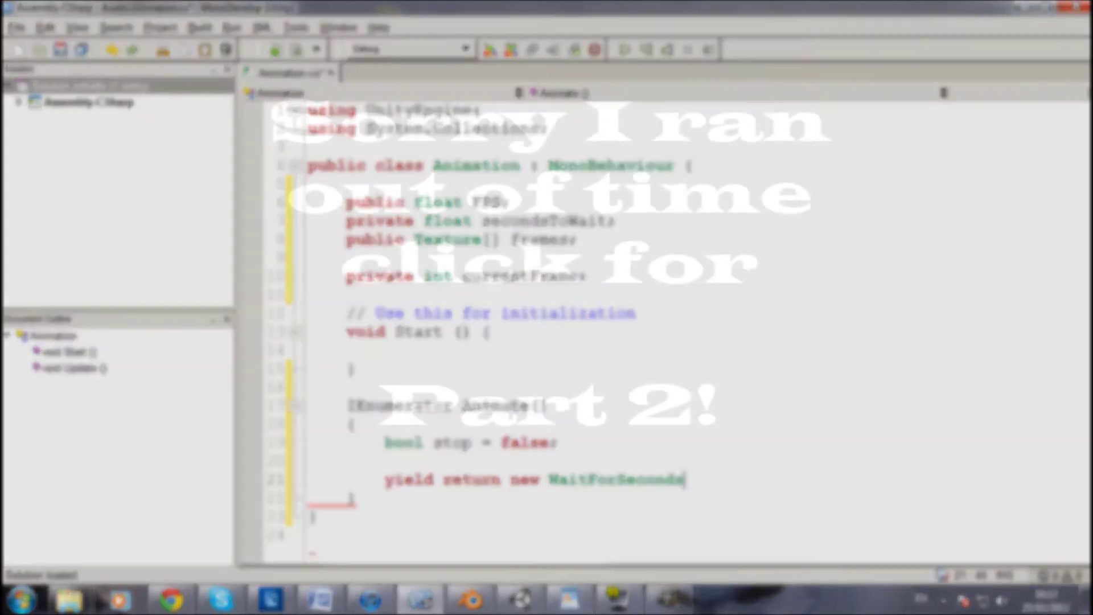